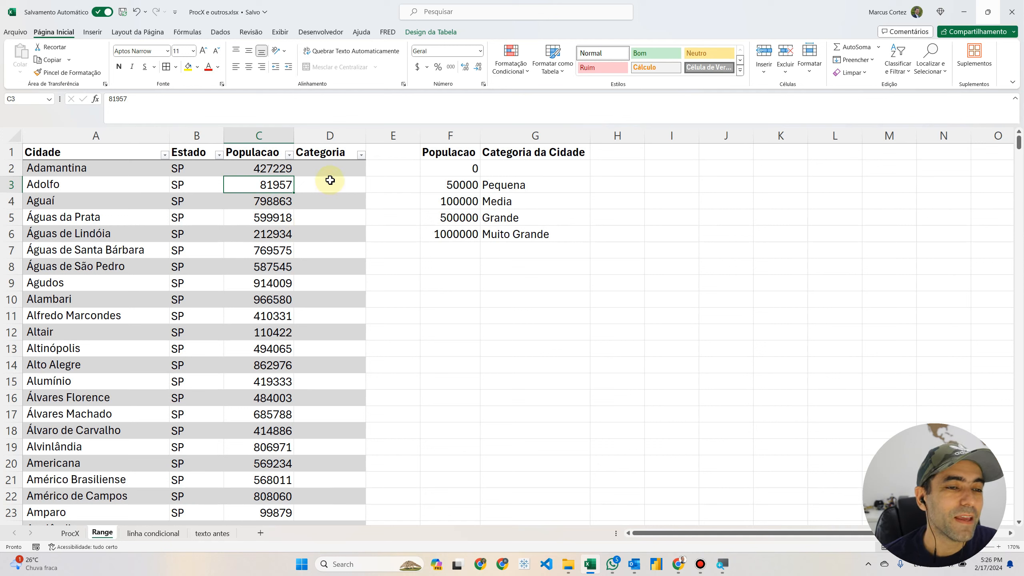
Step: Examine the population thresholds and their city categories in the lookup table F1:G6
left_click_drag(461, 146, 531, 228)
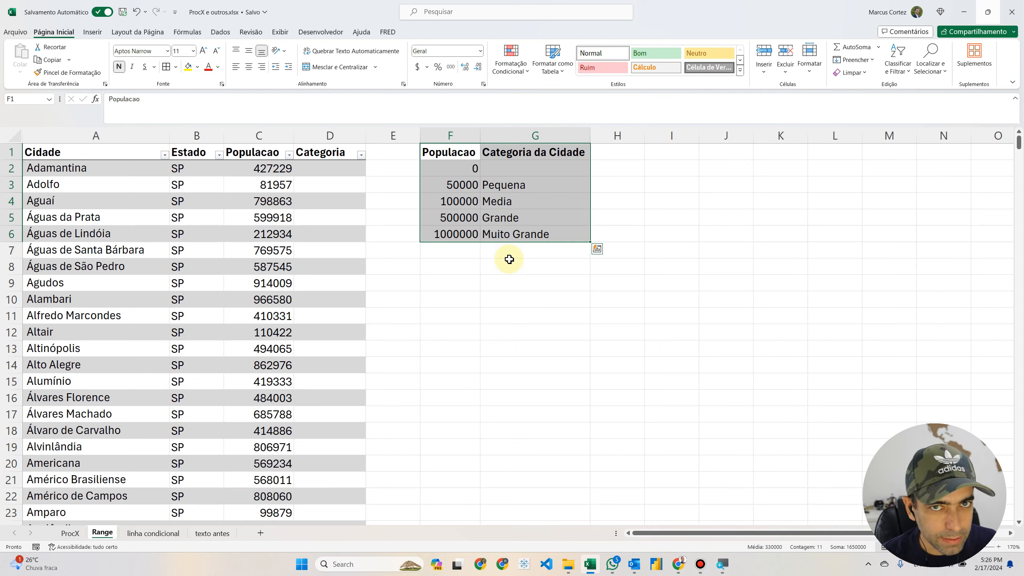
left_click(464, 168)
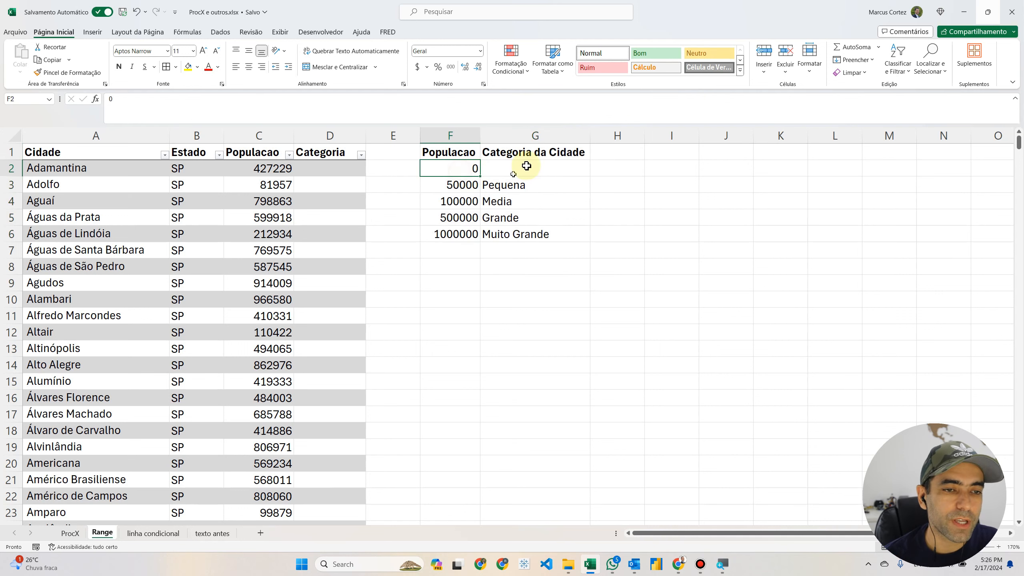
left_click(517, 171)
left_click(456, 185)
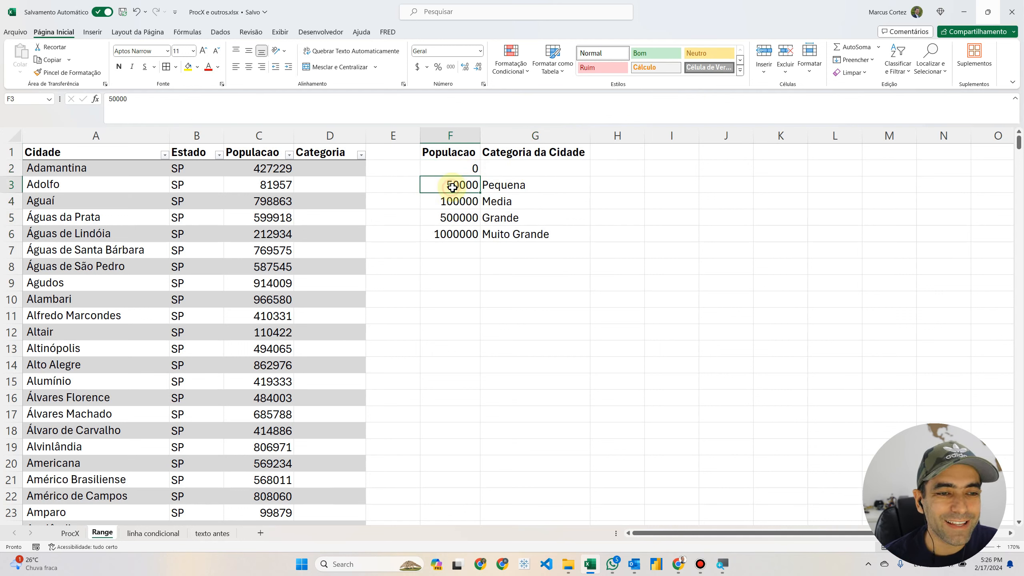
left_click(497, 186)
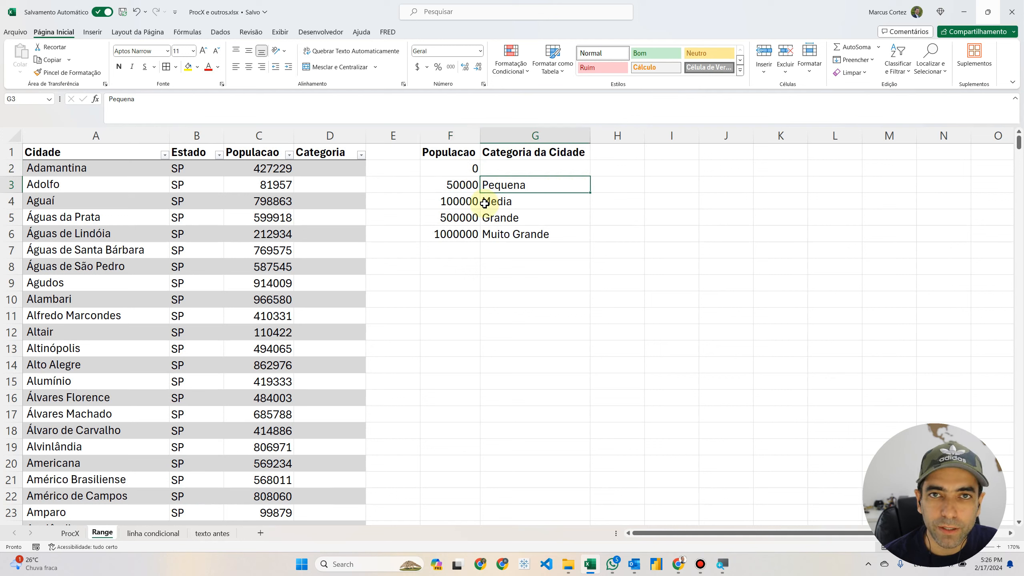
left_click(459, 203)
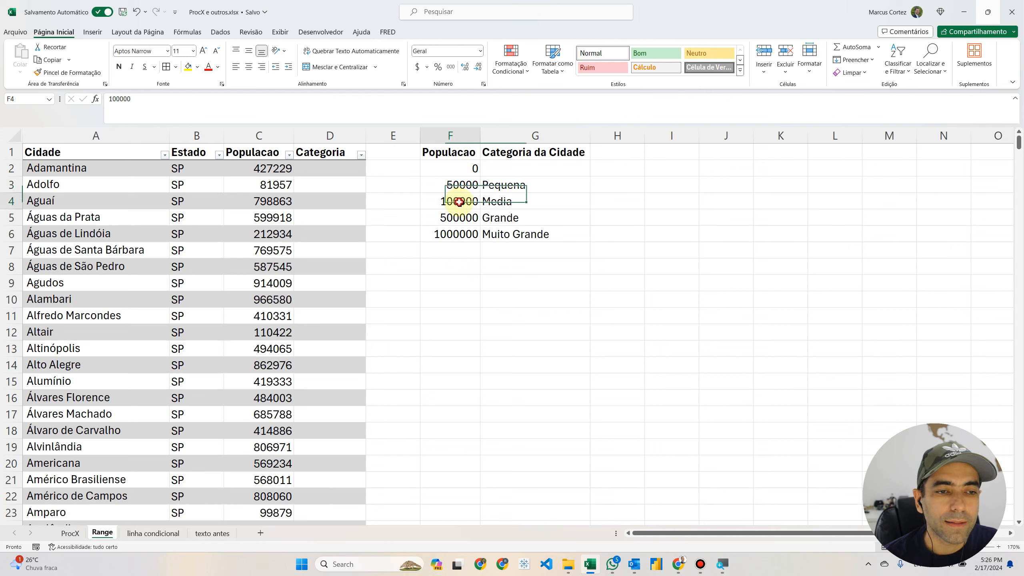
left_click(508, 202)
left_click(455, 218)
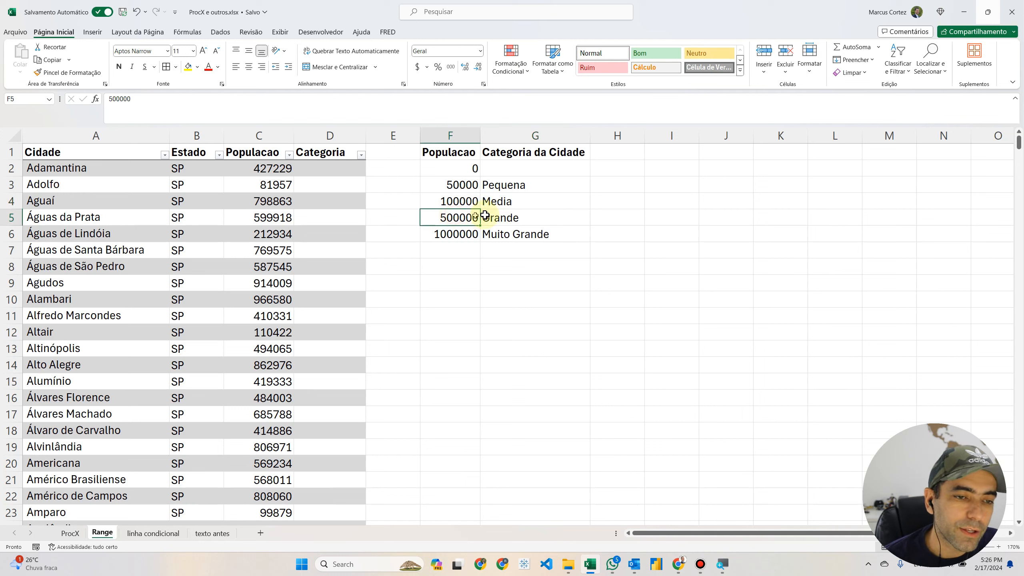
left_click(508, 219)
left_click(462, 234)
left_click(503, 234)
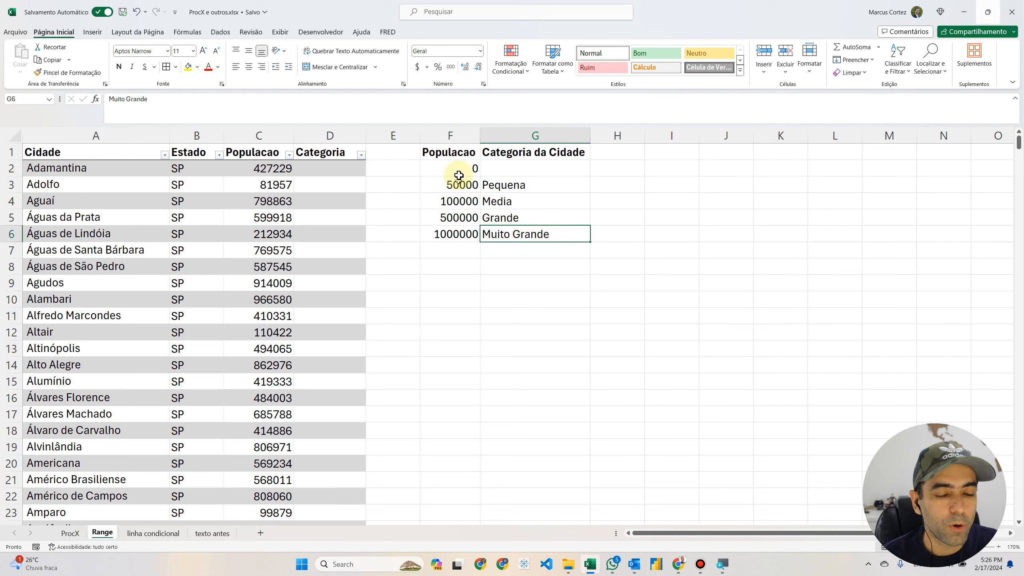
left_click_drag(458, 167, 522, 236)
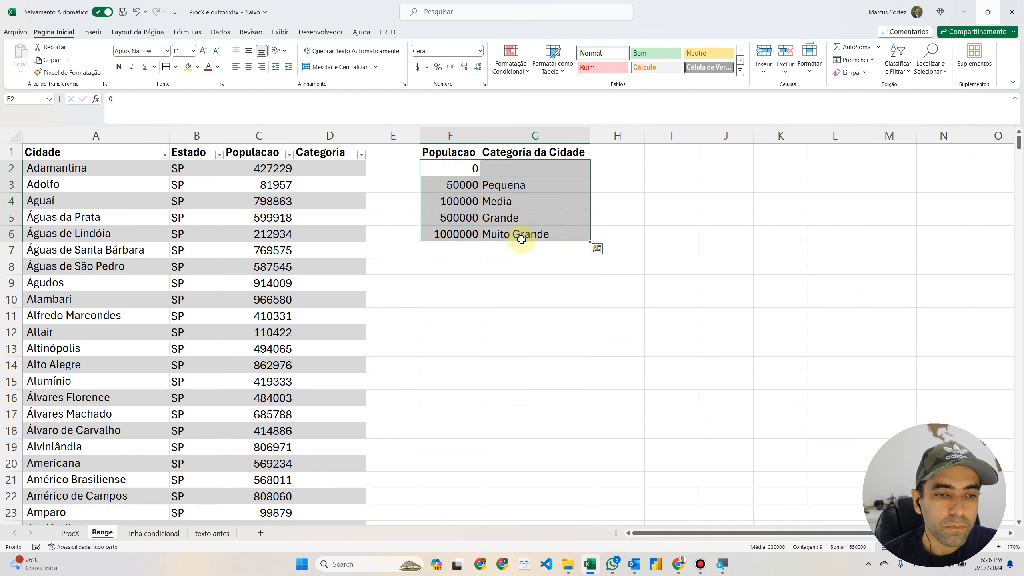
left_click_drag(458, 152, 526, 236)
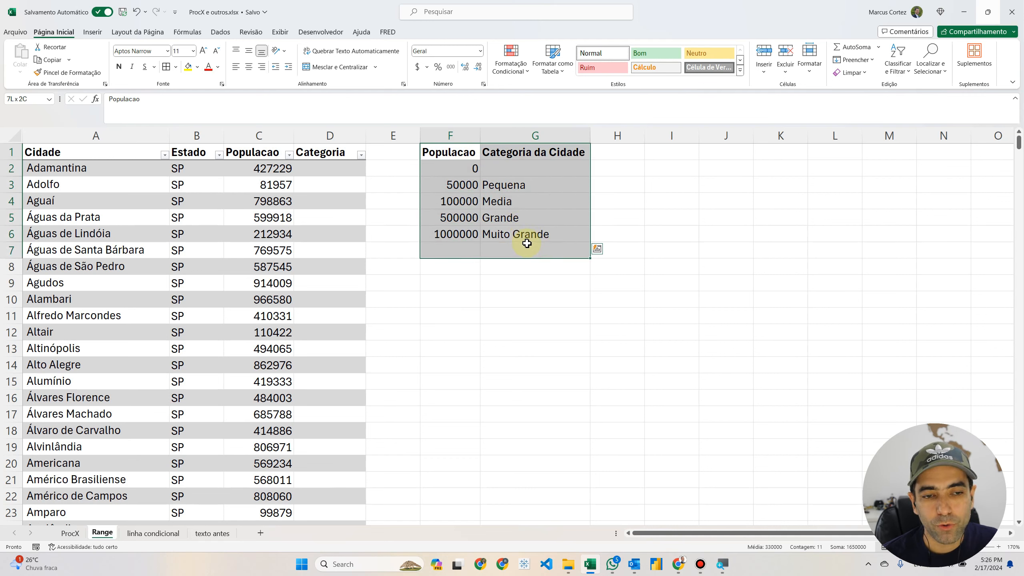
left_click_drag(458, 166, 458, 236)
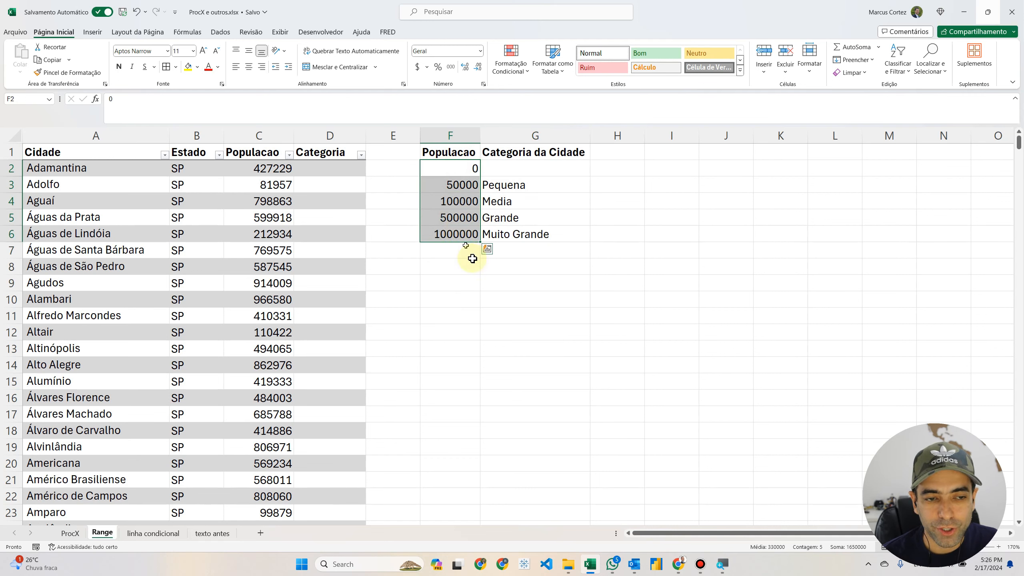
left_click_drag(453, 152, 513, 222)
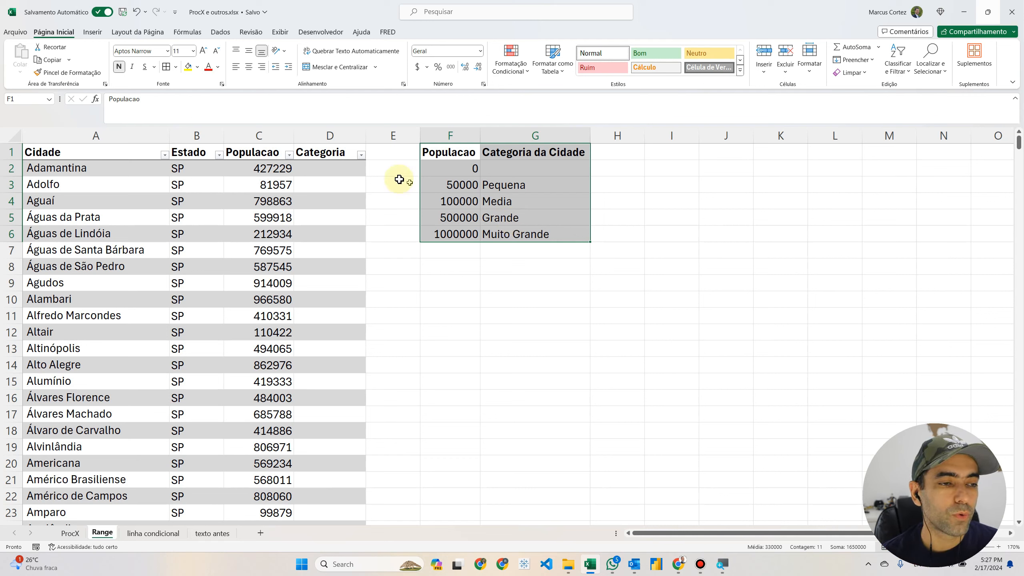
Step: Enter the categories grande for Adamantina in D2 and media for Adolfo in D3
left_click(338, 173)
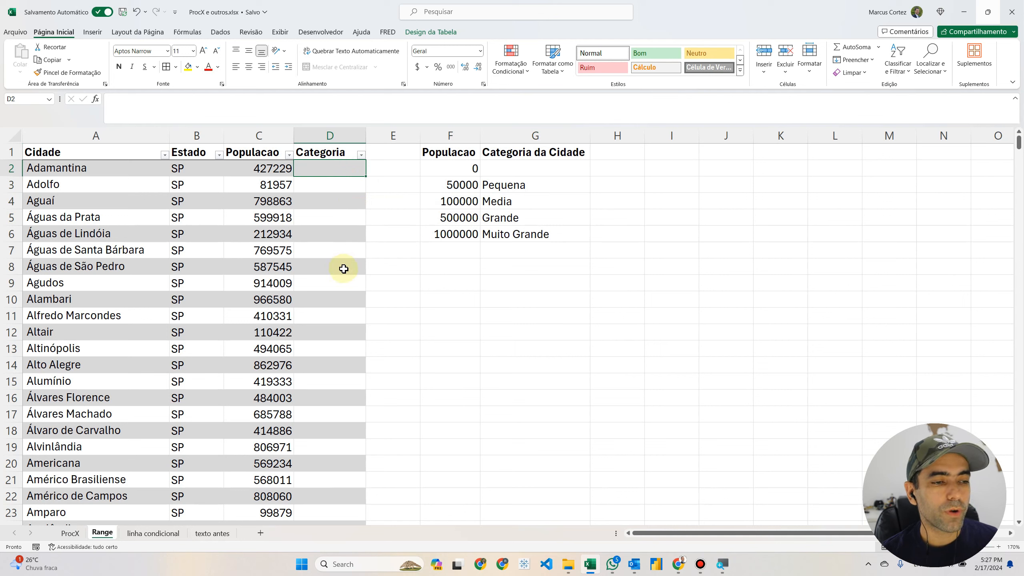
left_click(266, 167)
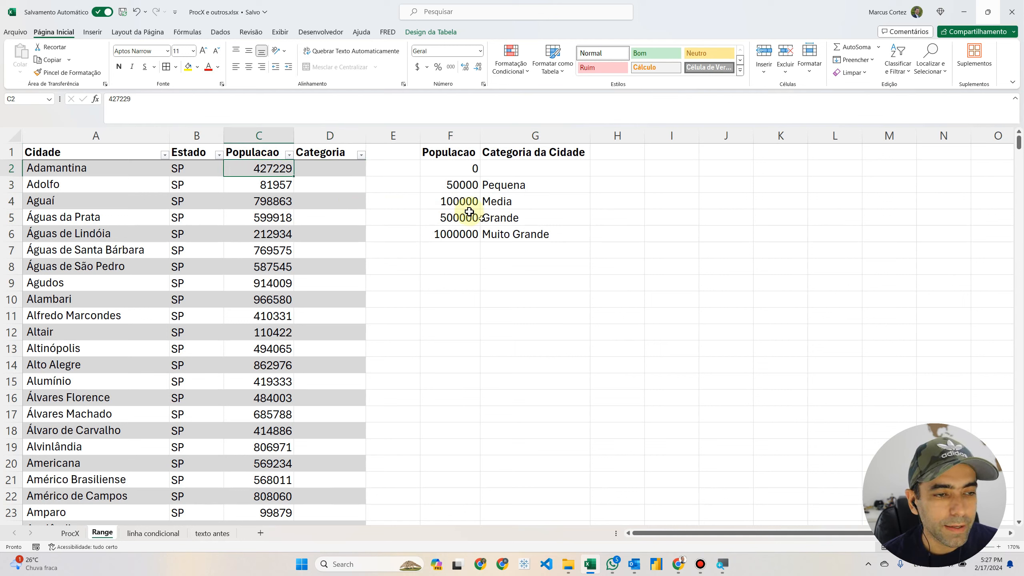
left_click(333, 168)
type("gra")
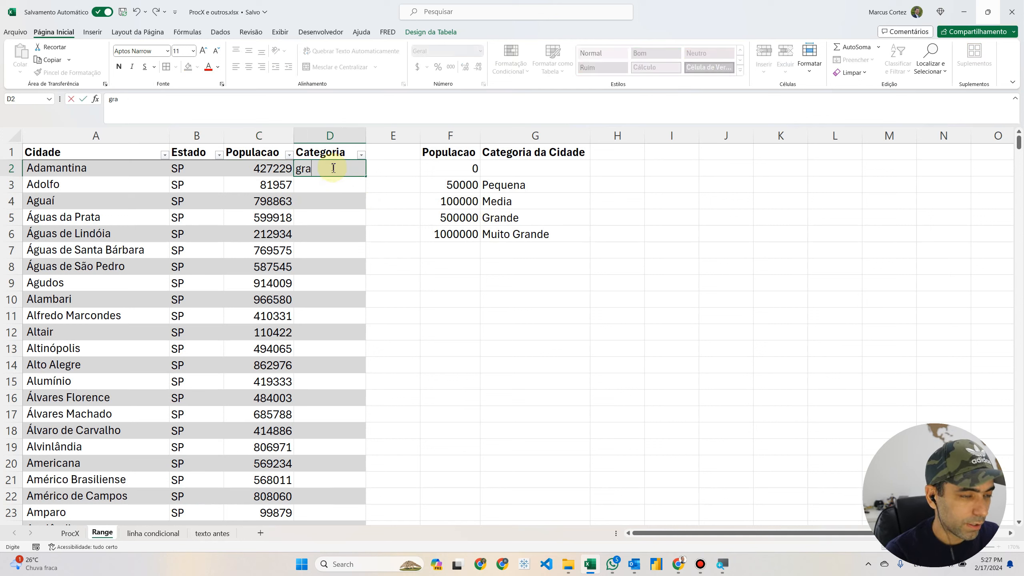
type("nde")
key("Return")
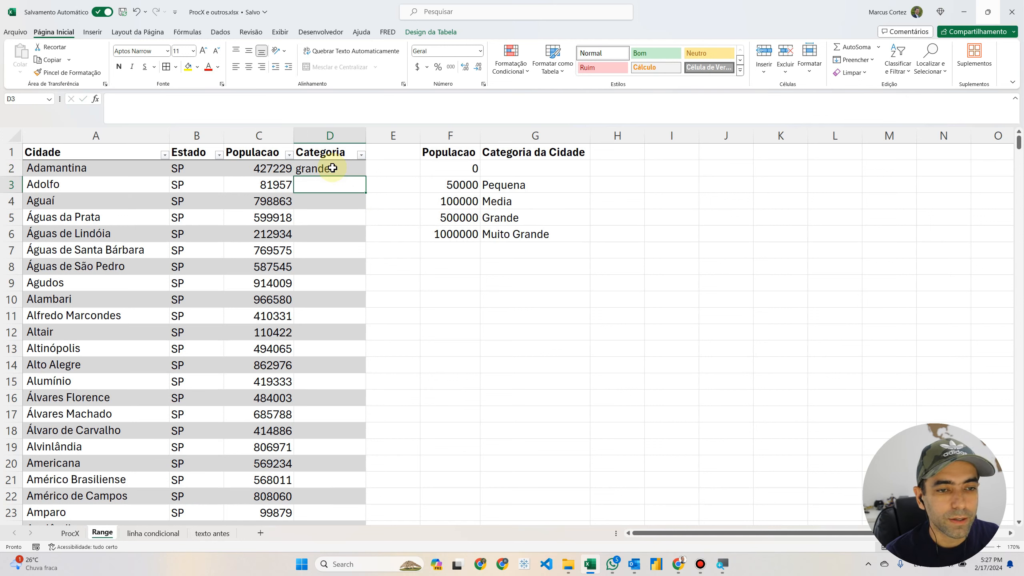
type("media")
key("Return")
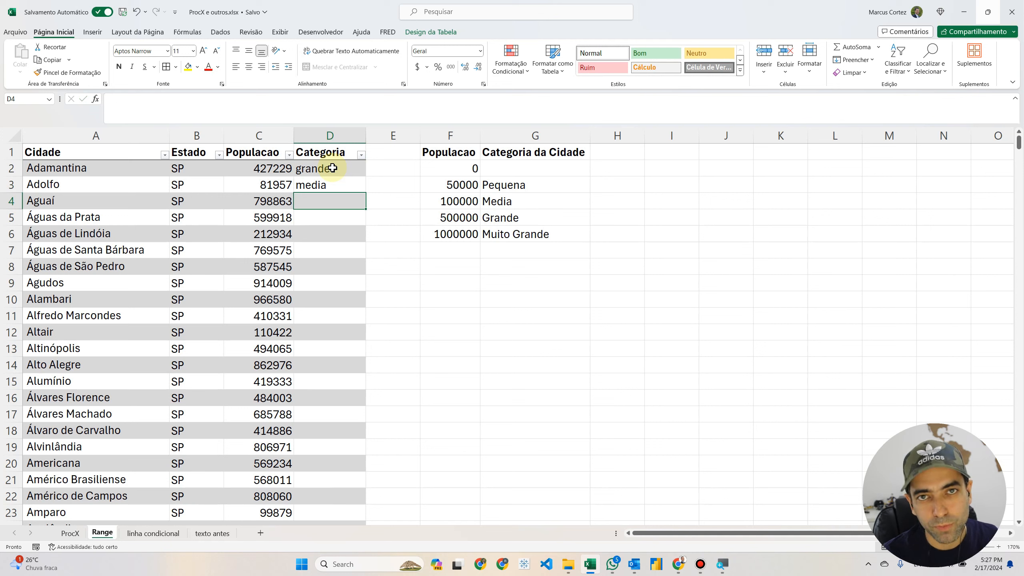
Step: Clear the manually entered categories from D2:D3
left_click(332, 167)
key("shift+Down")
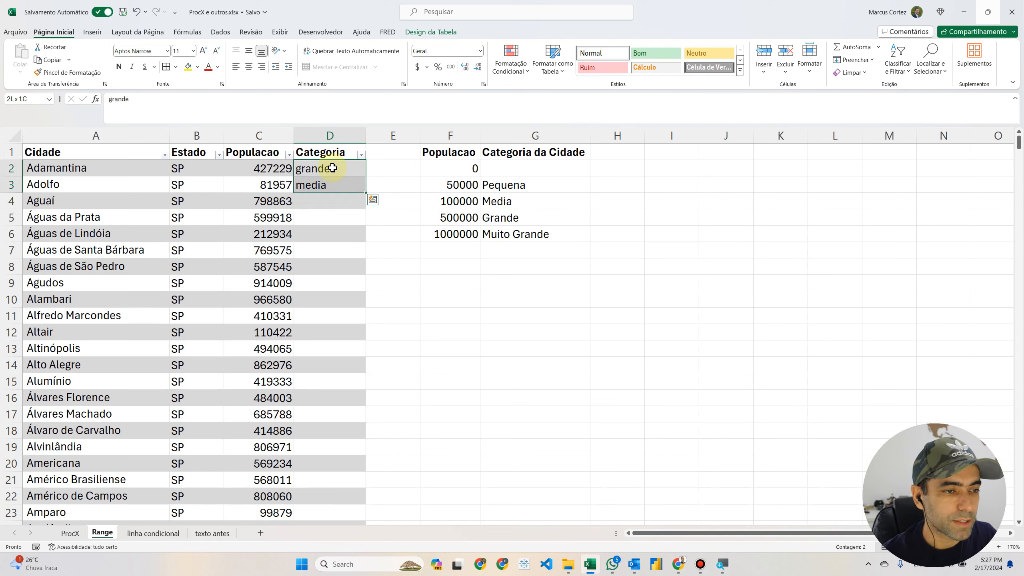
key("Delete")
key("Up")
key("Down")
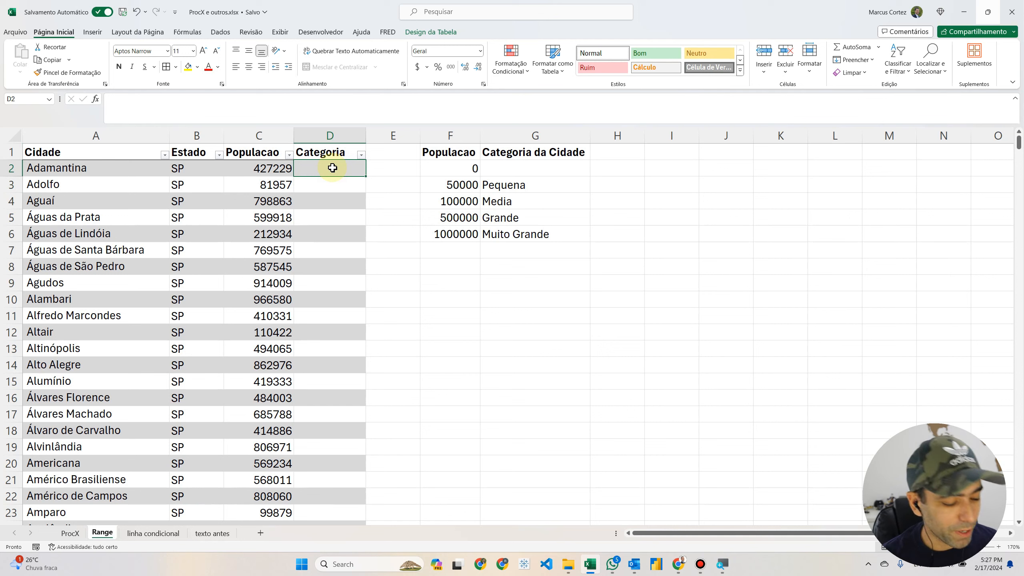
type("=")
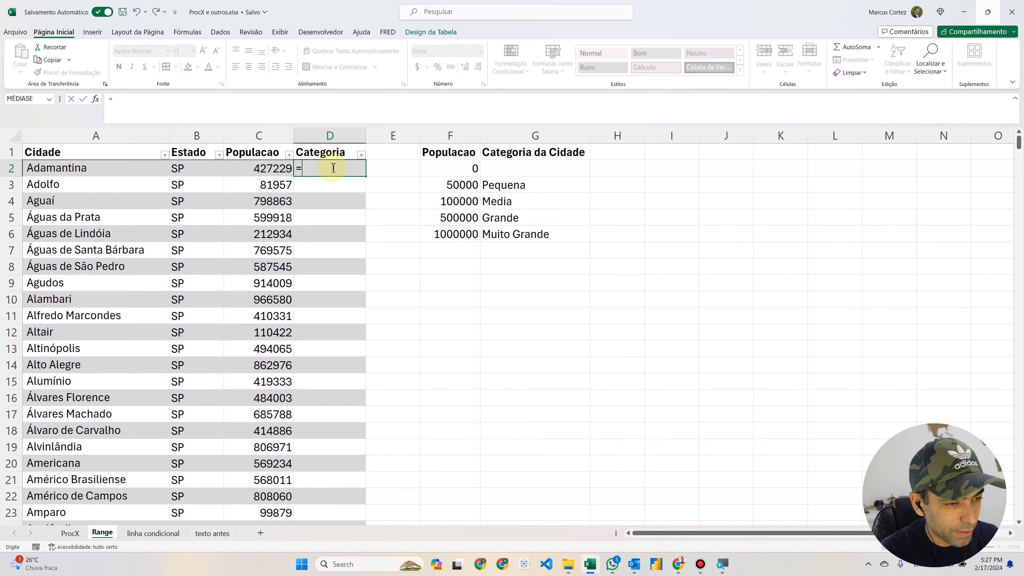
type("proxc")
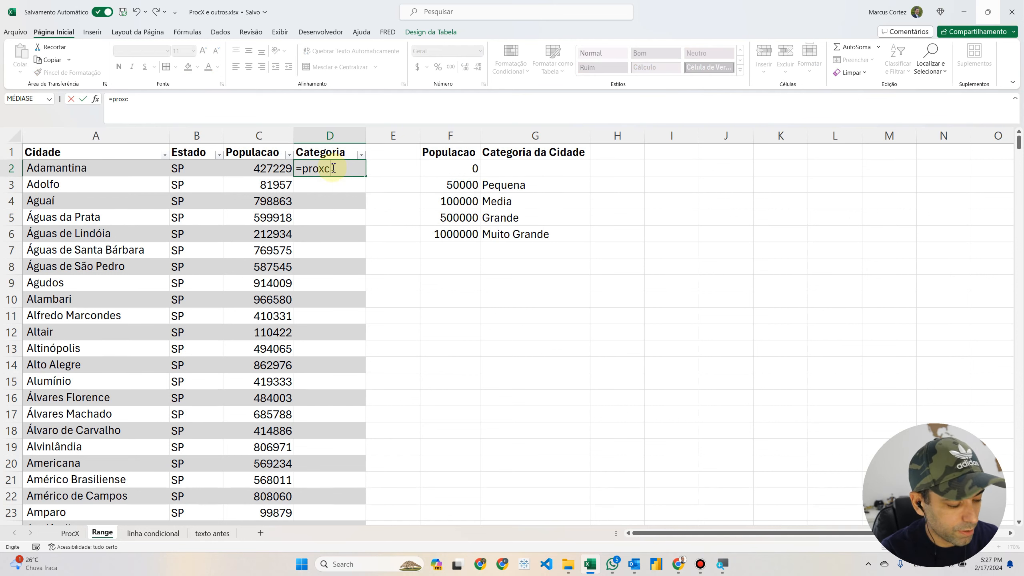
key("BackSpace")
key("BackSpace")
type("cv")
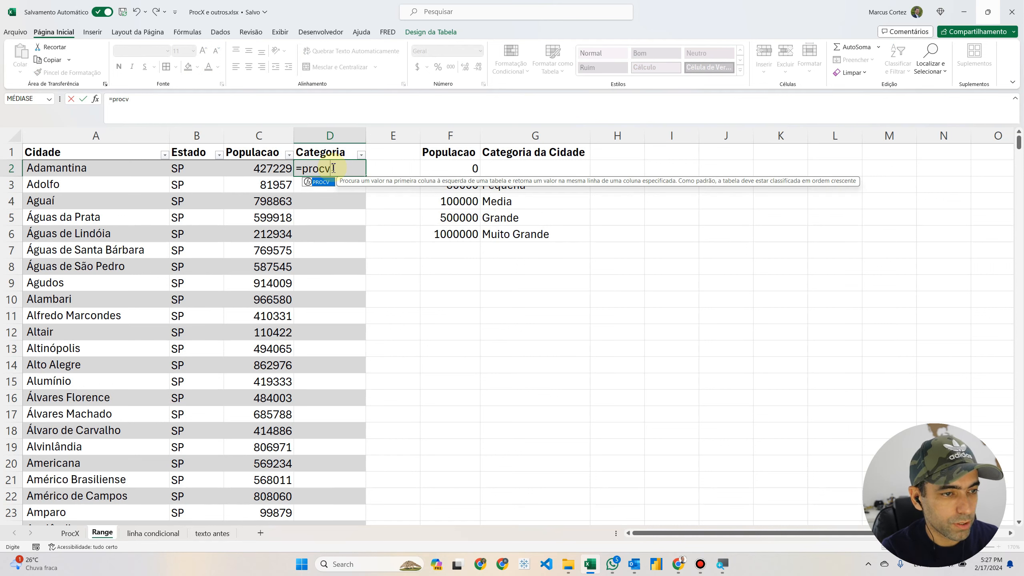
key("BackSpace")
type("x")
key("Tab")
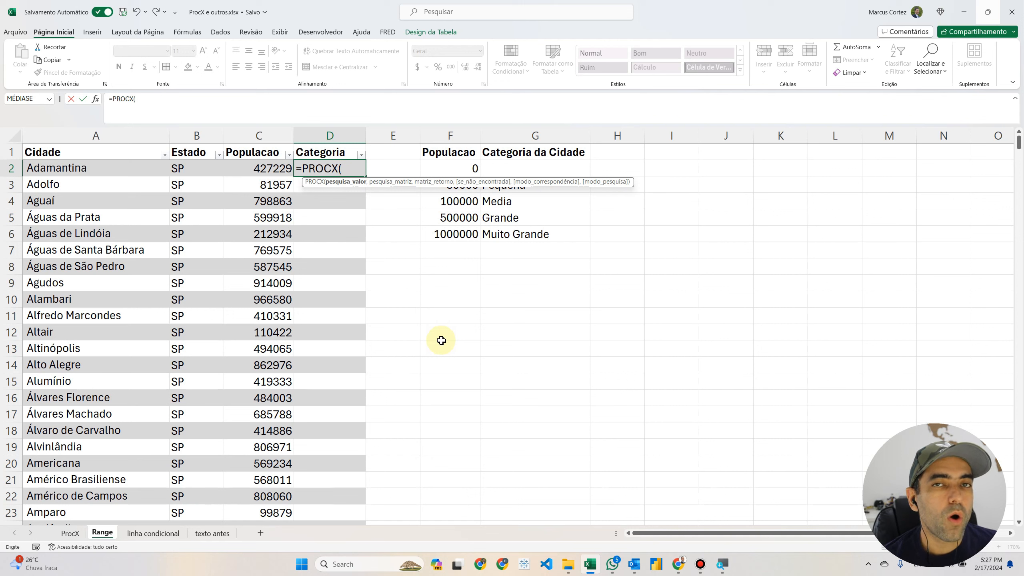
left_click(257, 170)
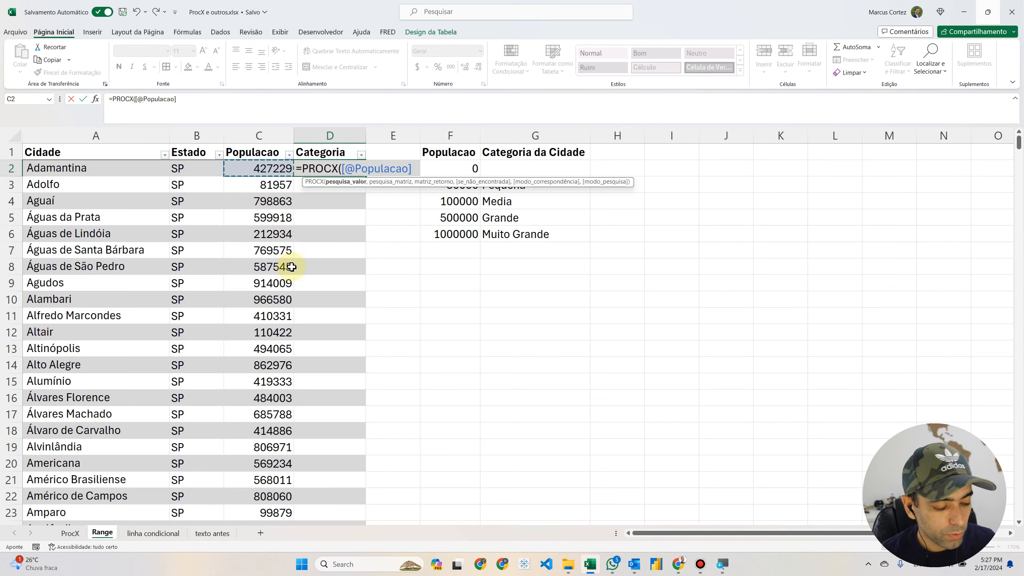
type(",")
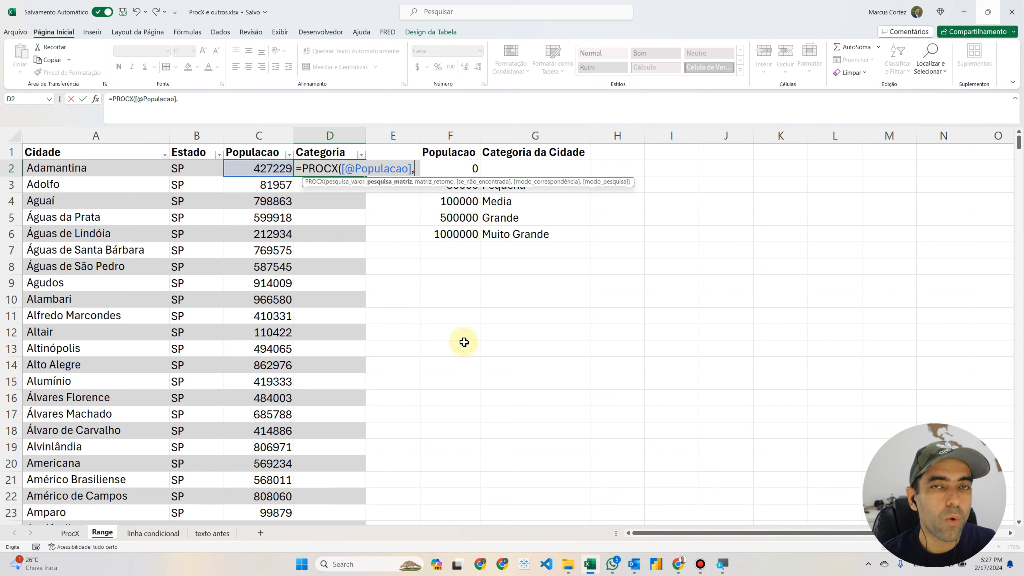
Step: Set F2:F6 as the formula's lookup array and G2:G6 as its return array
left_click_drag(448, 167, 452, 232)
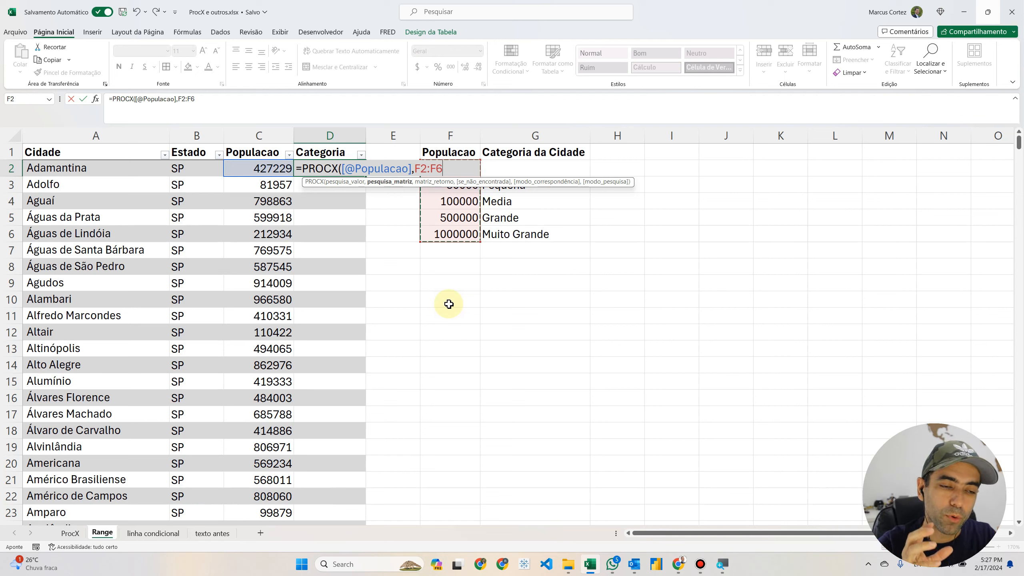
type(",")
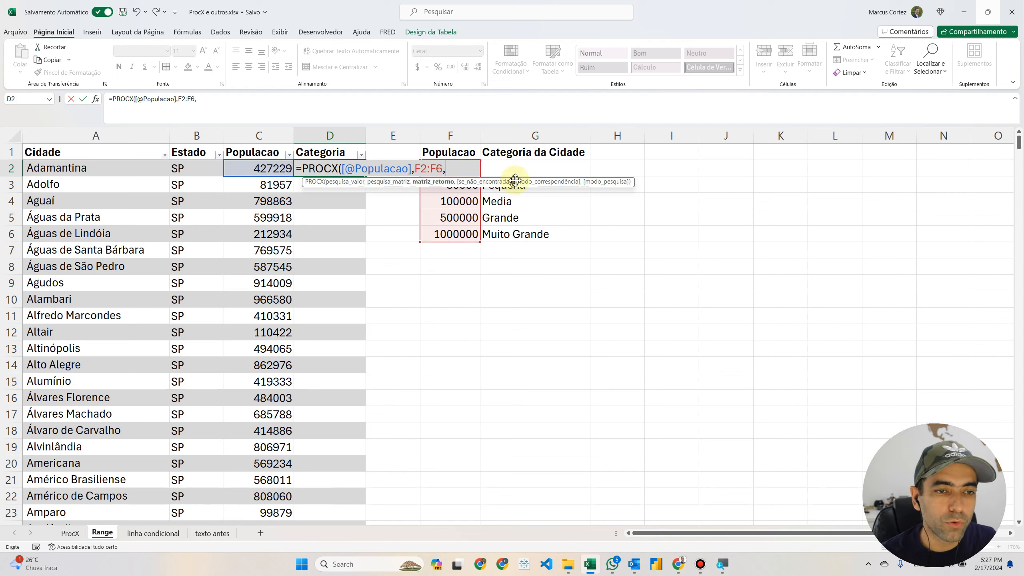
left_click_drag(519, 167, 509, 234)
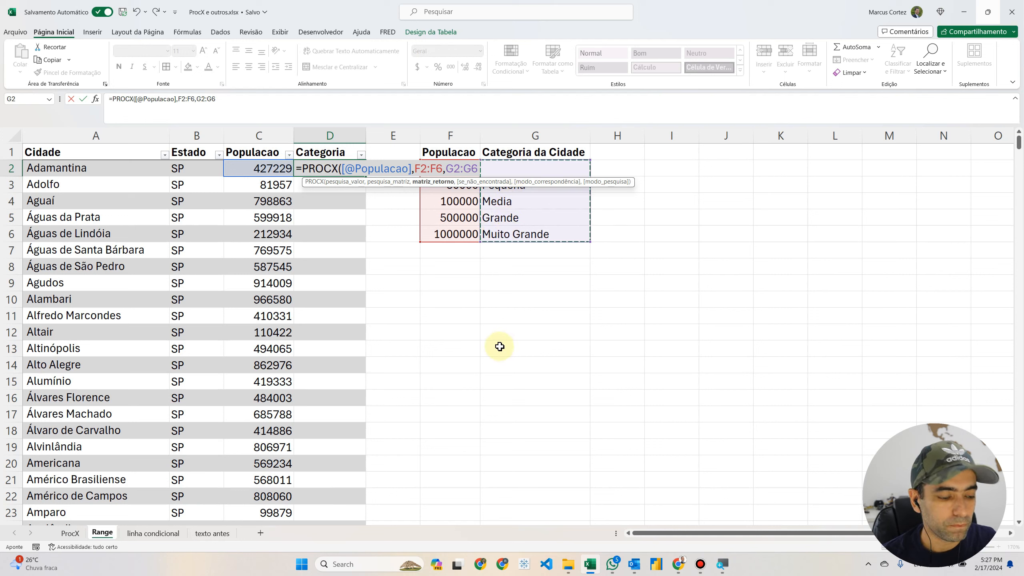
type(",")
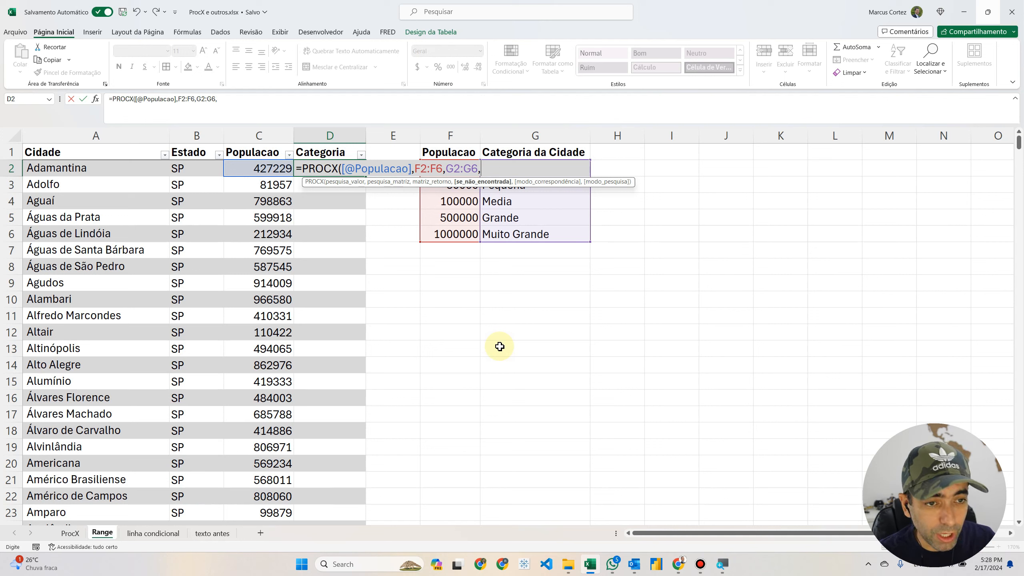
Step: Leave the not-found argument empty, set the match mode to 1 (exact or next larger item), and complete the formula
type(",")
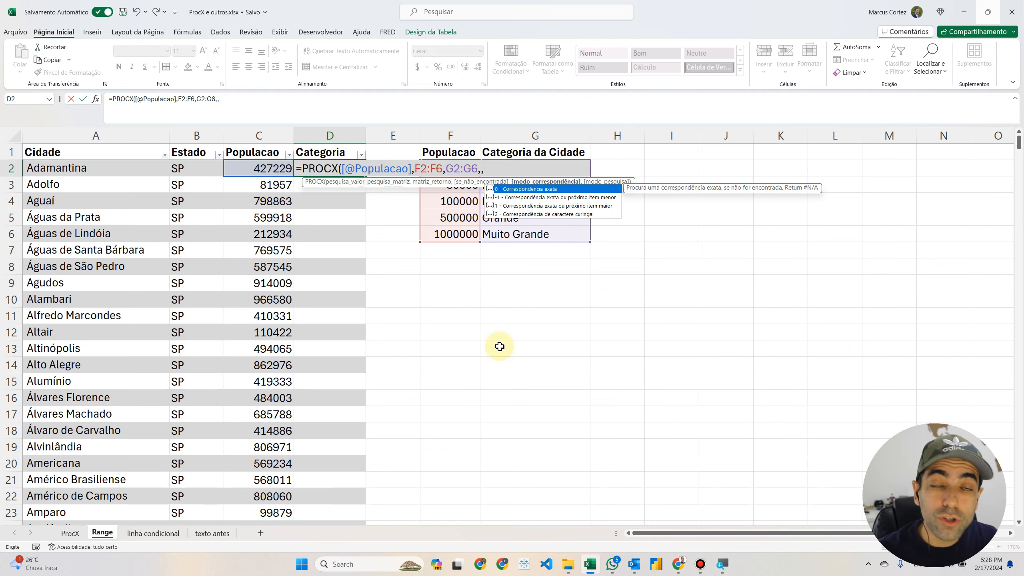
key("Down")
key("Down")
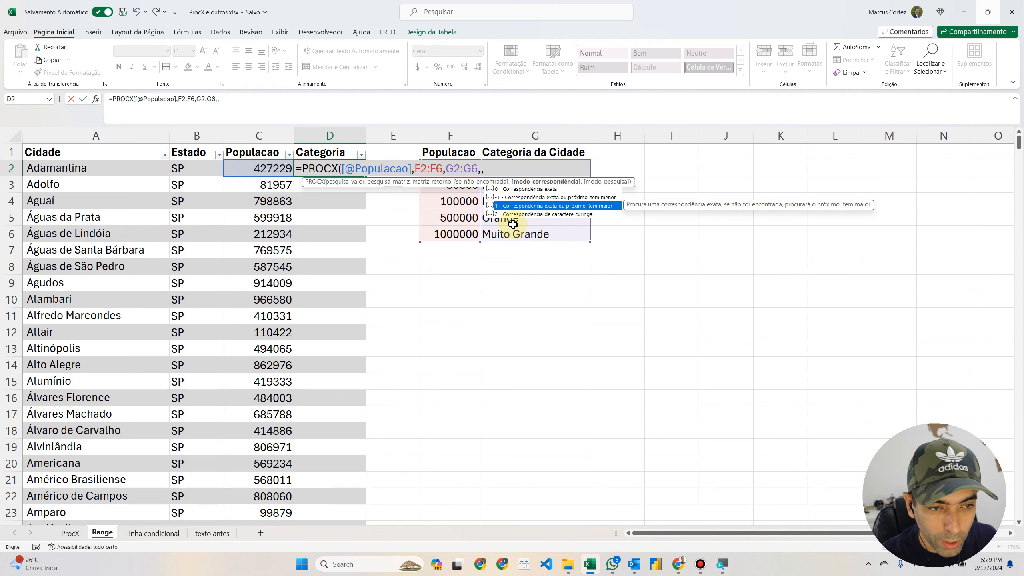
type("1")
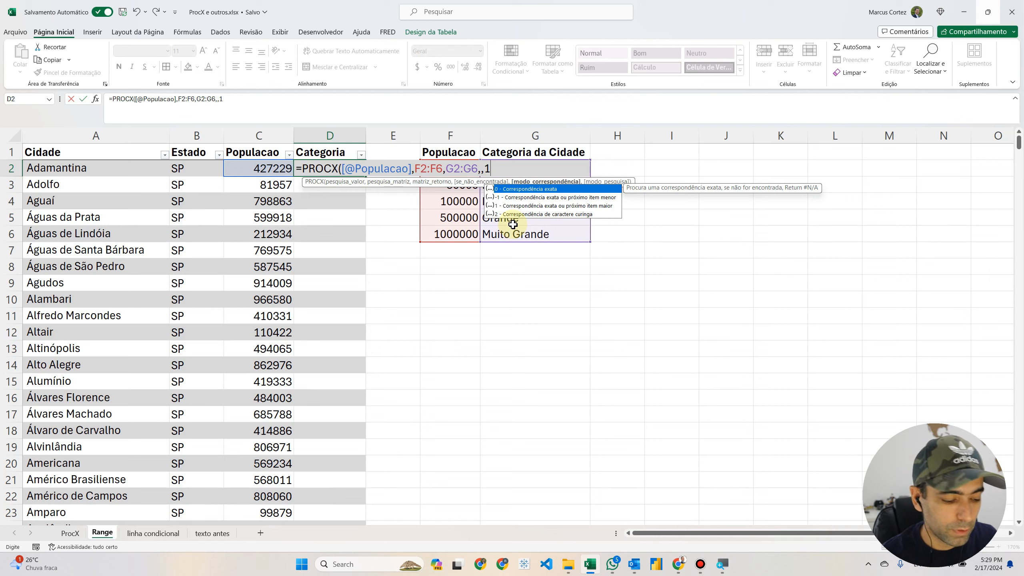
type(")")
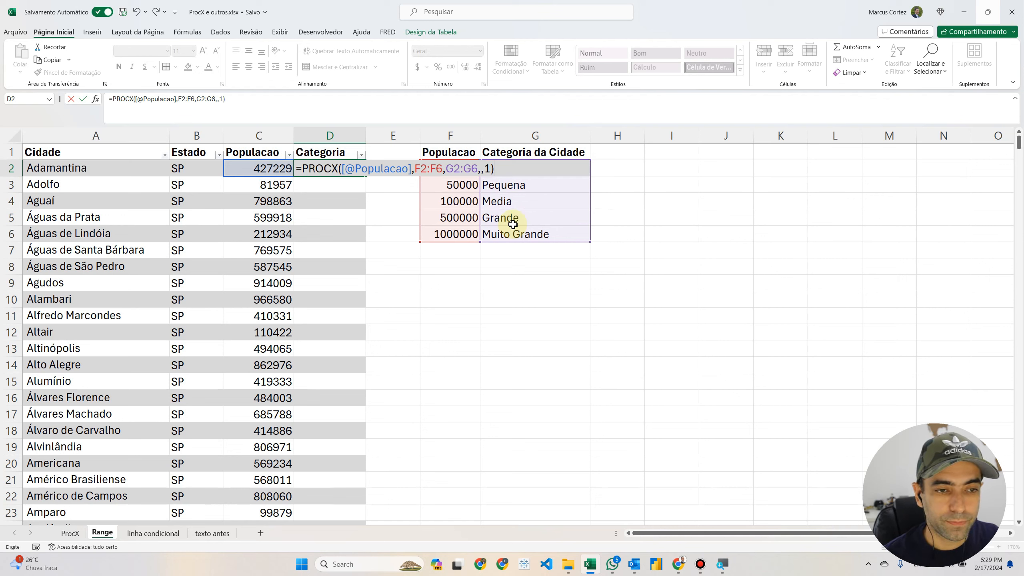
key("Return")
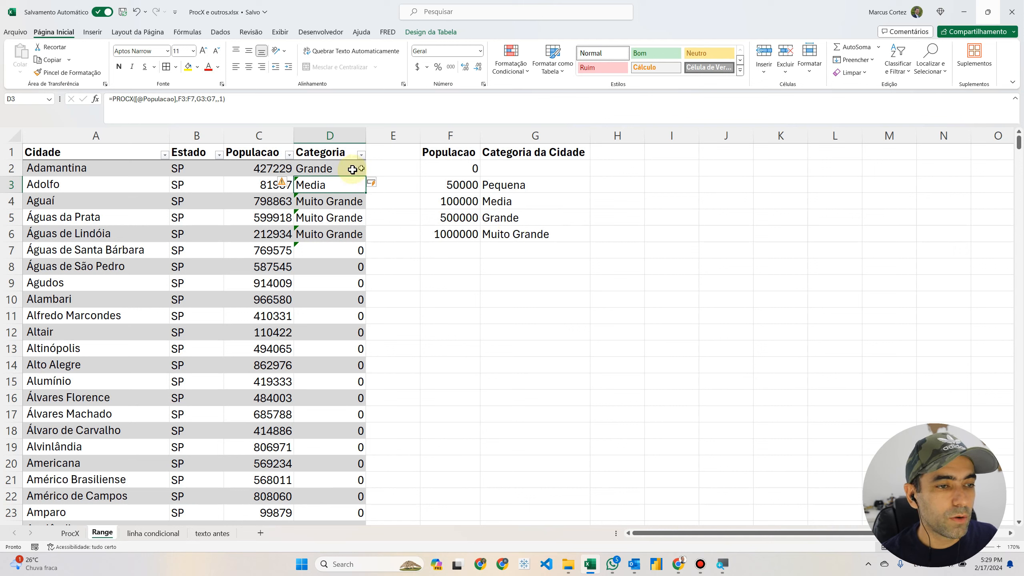
Step: Make the lookup and return arrays in D2's PROCX formula absolute, as $F$2:$F$6 and $G$2:$G$6, and apply the formula
left_click(337, 168)
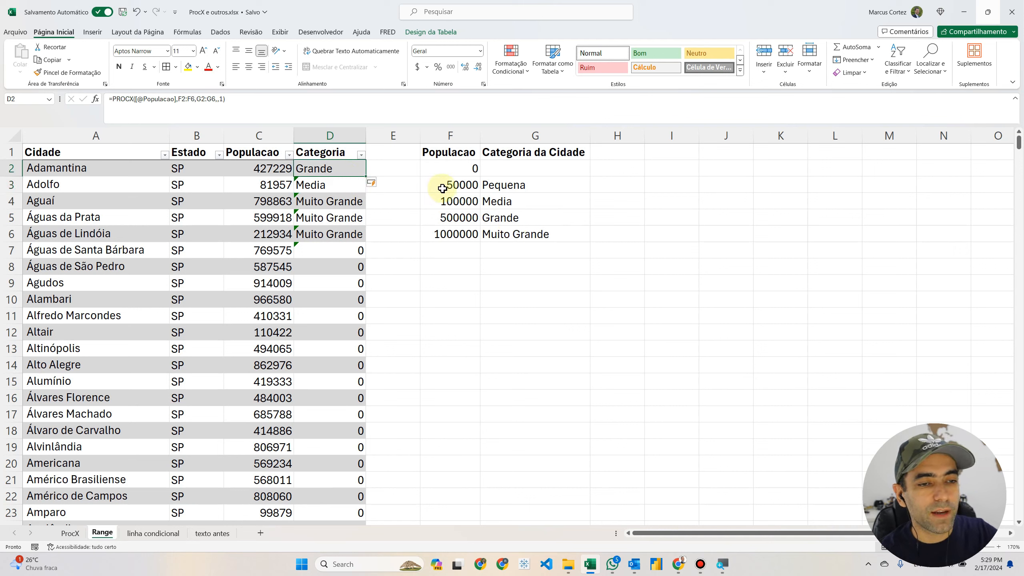
left_click(180, 99)
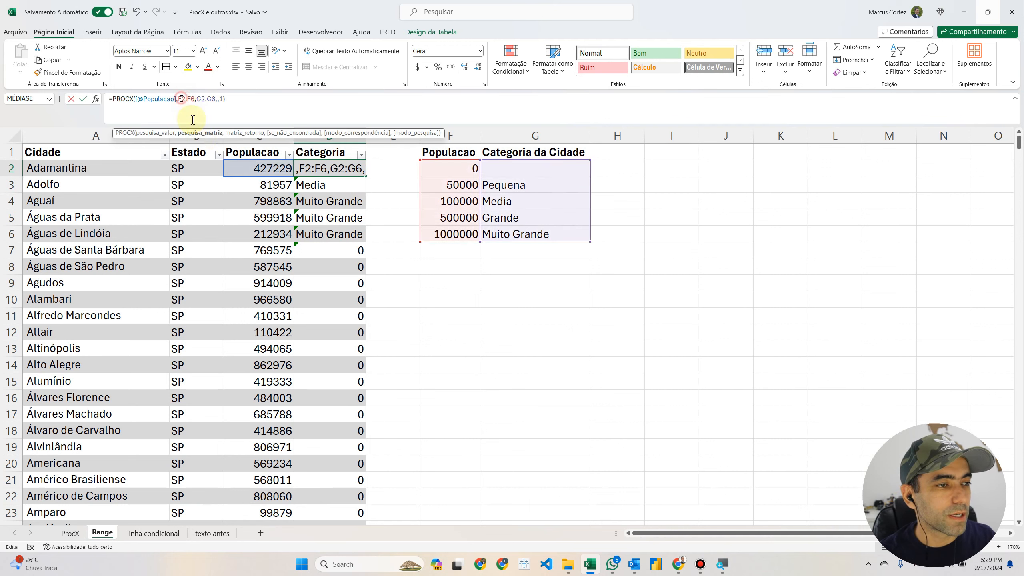
key("F4")
double_click(200, 98)
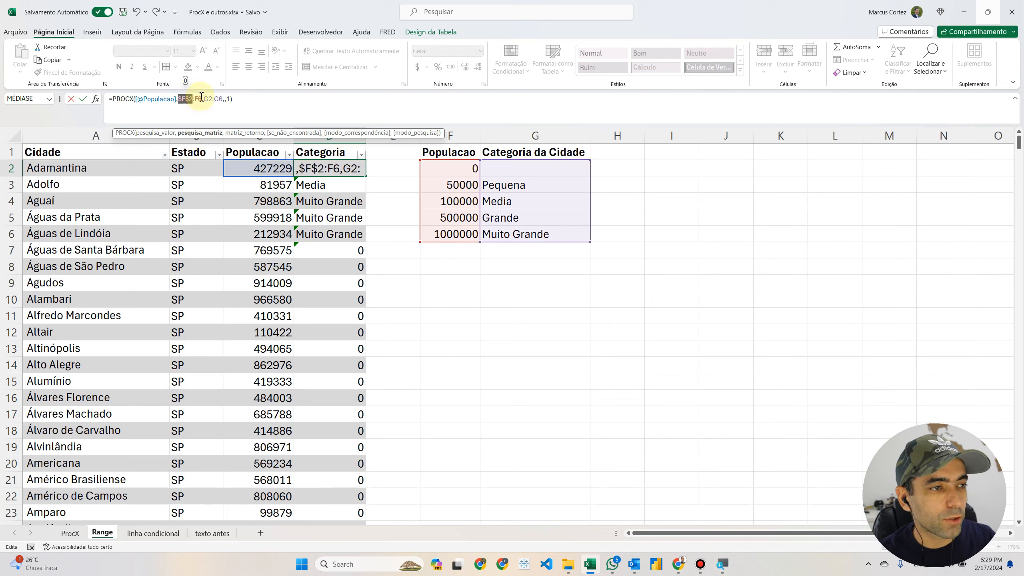
key("F4")
left_click(214, 99)
key("F4")
double_click(234, 99)
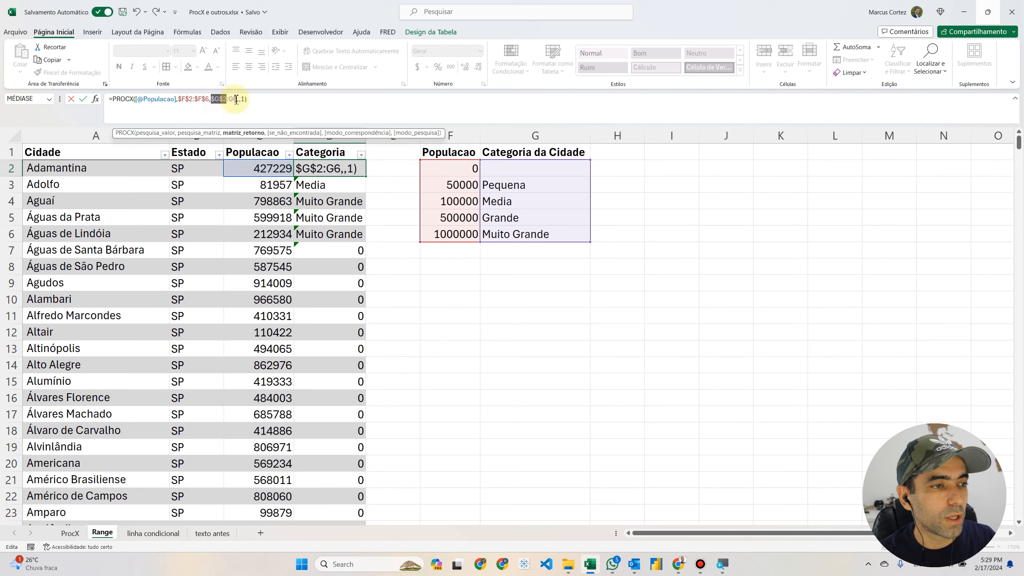
key("F4")
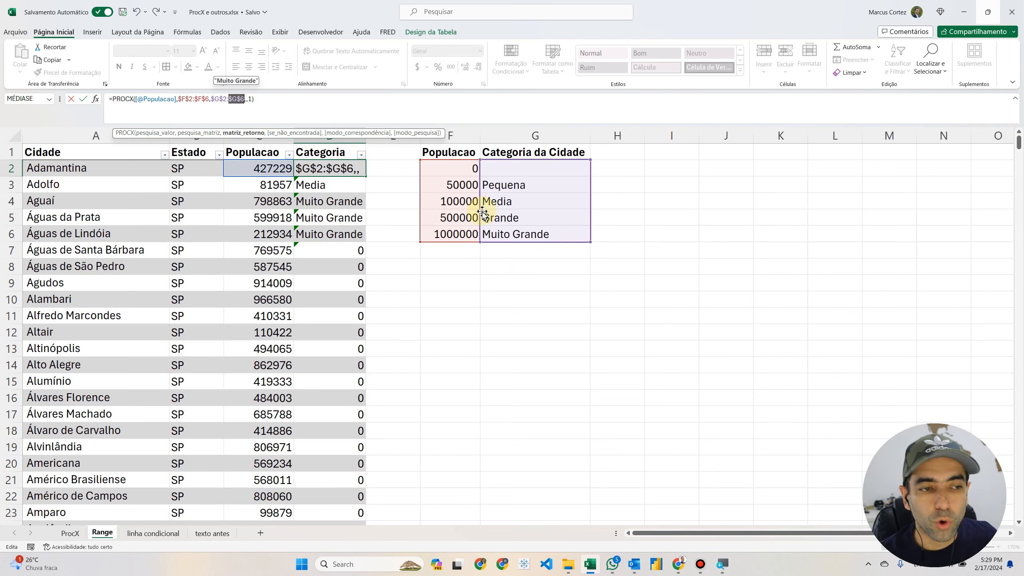
key("Return")
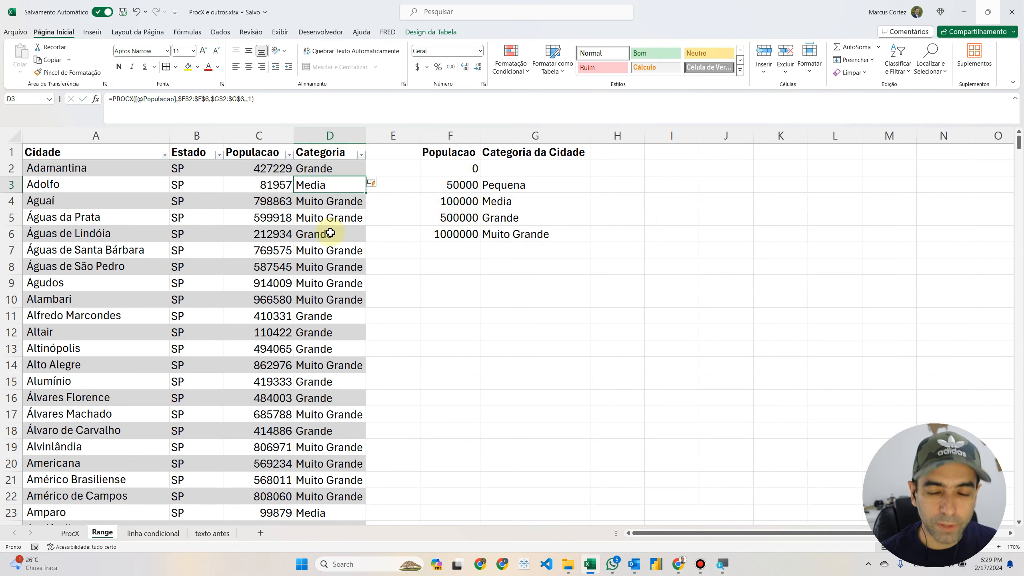
Step: Compare the populations and categories of Adolfo and Alto Alegre with the matching rows of the threshold table
left_click_drag(450, 148, 524, 236)
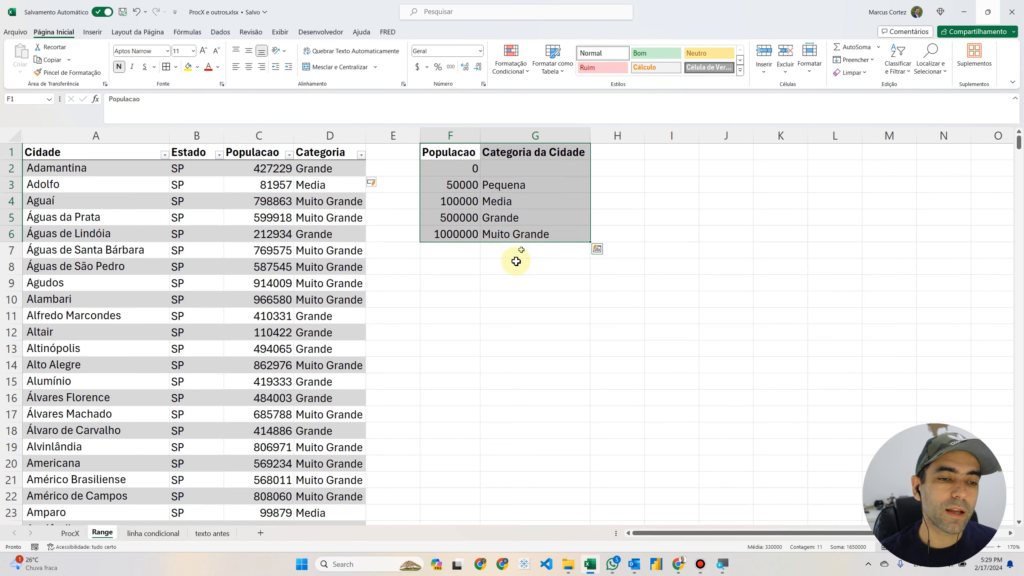
left_click(324, 217)
left_click(313, 187)
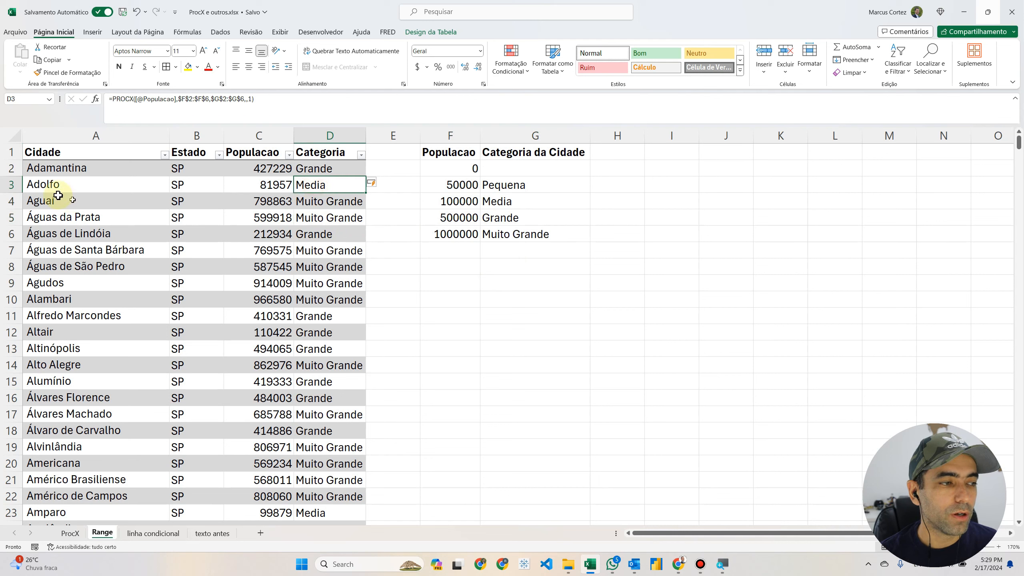
left_click(249, 189)
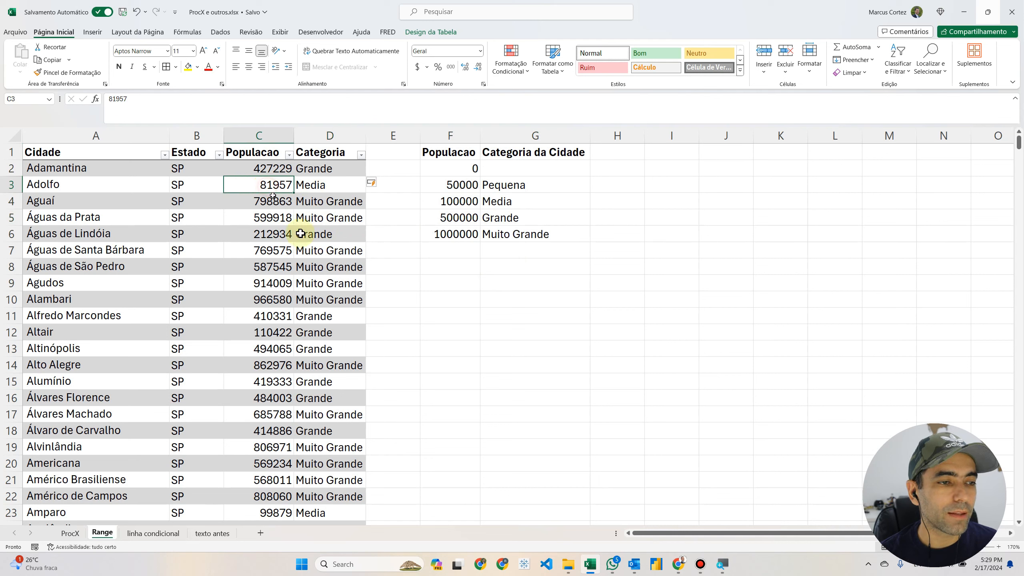
left_click_drag(455, 203, 492, 202)
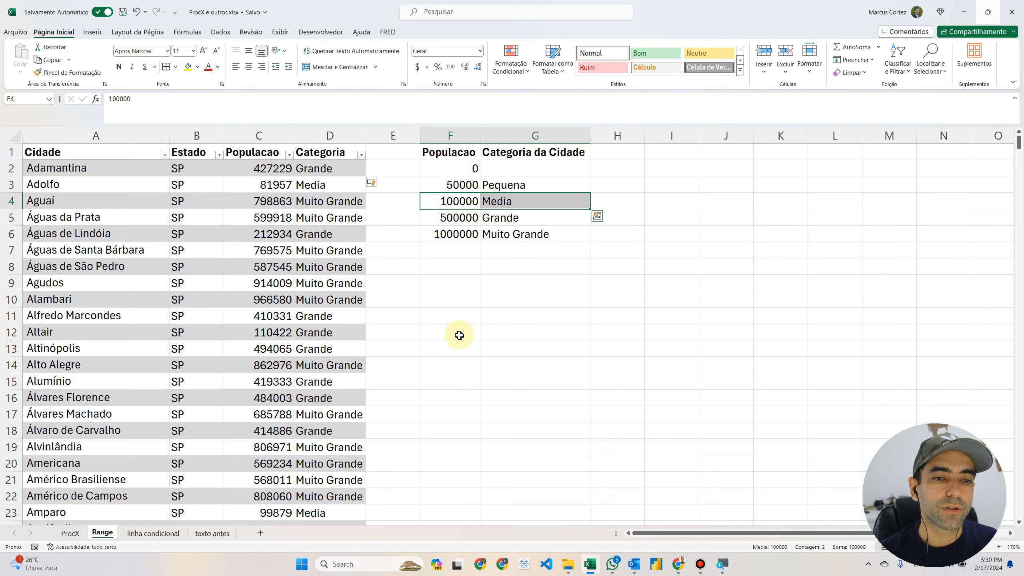
left_click(304, 365)
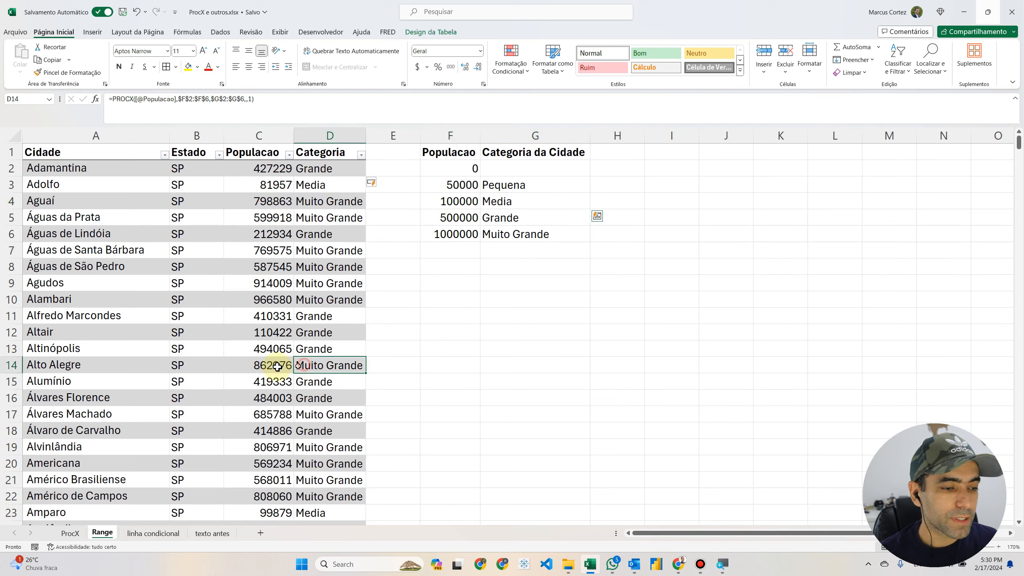
left_click_drag(51, 367, 265, 369)
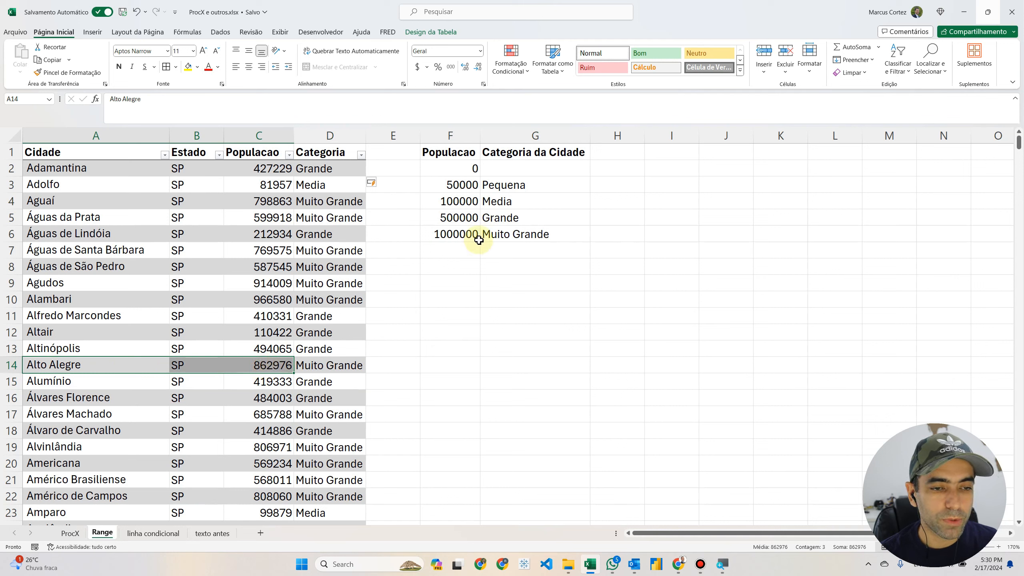
left_click(526, 234)
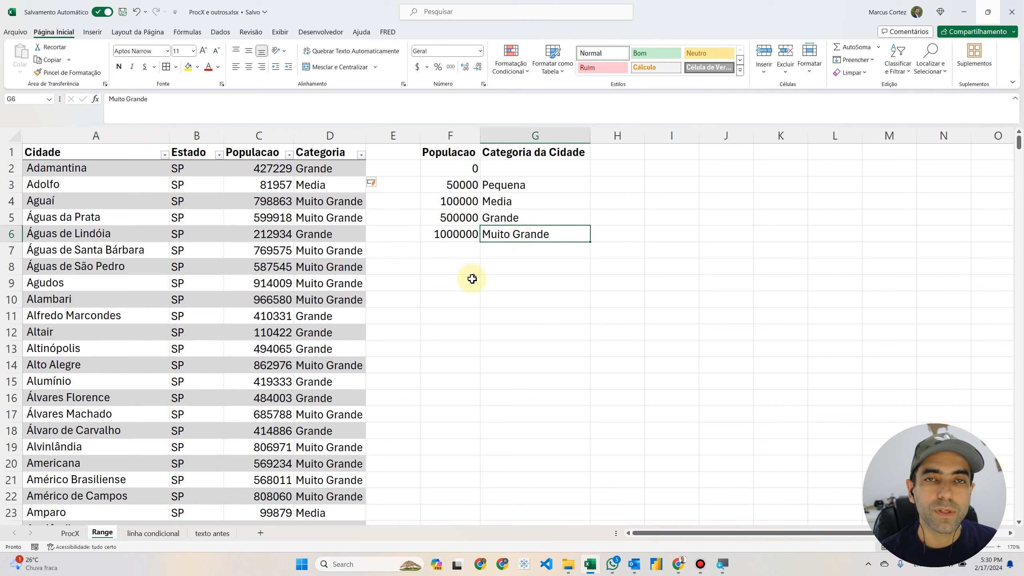
Step: Examine the Pequena cities further down the list and compare them with the 50000 row of the threshold table
scroll(309, 336, "down", 6)
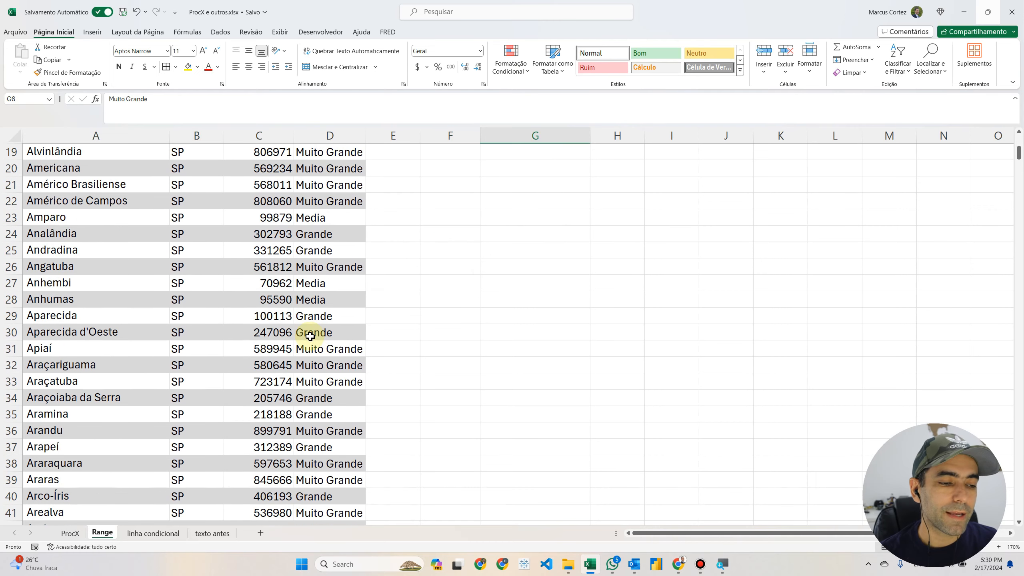
scroll(310, 336, "down", 6)
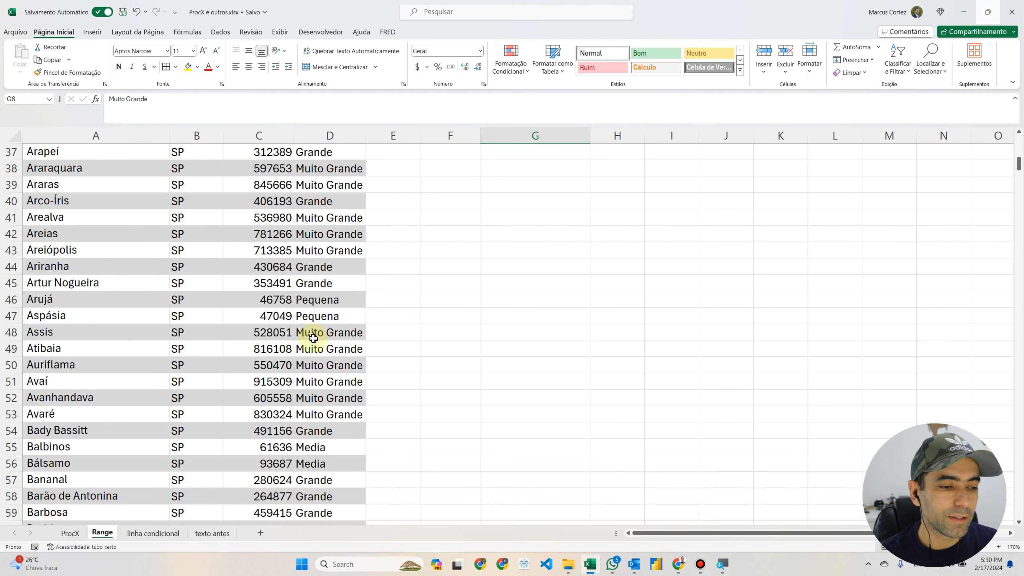
left_click_drag(316, 301, 251, 314)
scroll(341, 321, "up", 12)
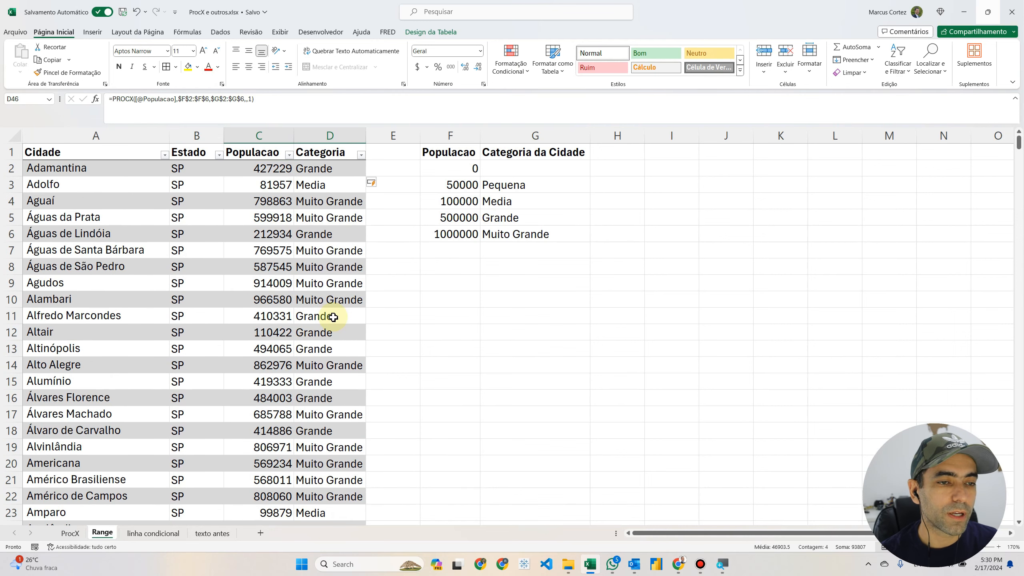
left_click_drag(455, 184, 513, 184)
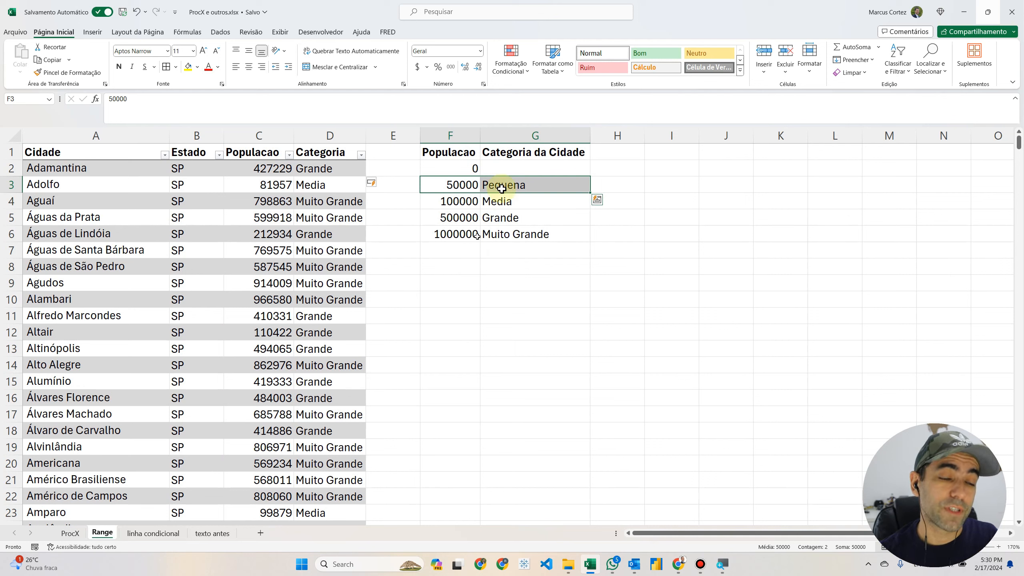
left_click(460, 167)
left_click_drag(471, 172, 512, 233)
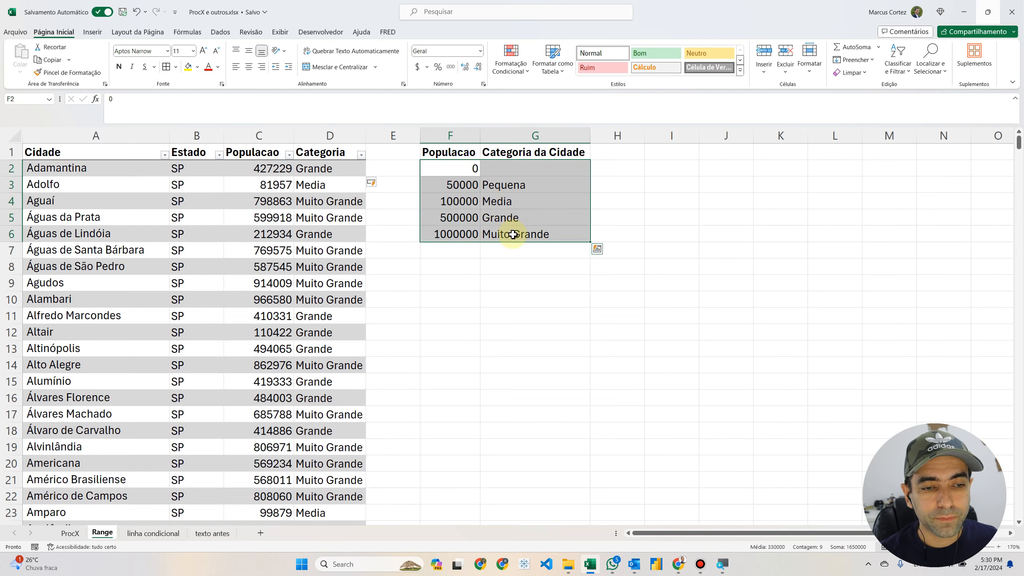
Step: Set the population threshold for the Media category in F4 to 250000
left_click(454, 188)
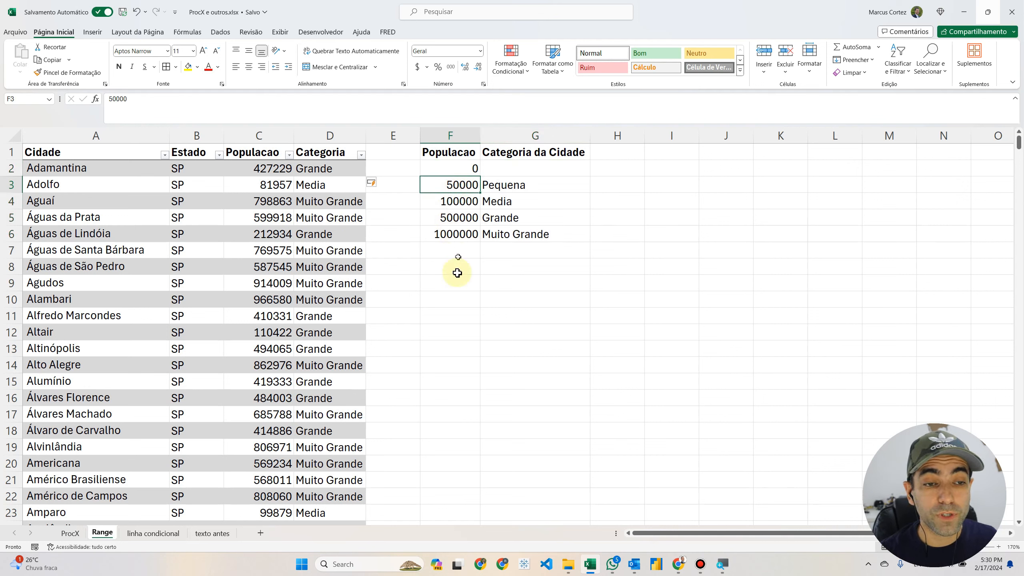
left_click(458, 204)
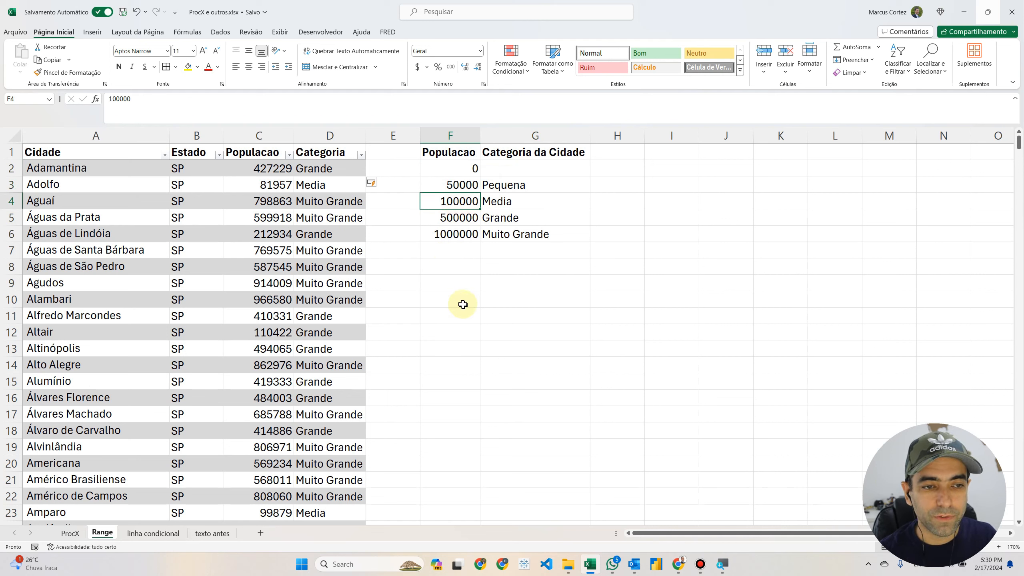
type("2500")
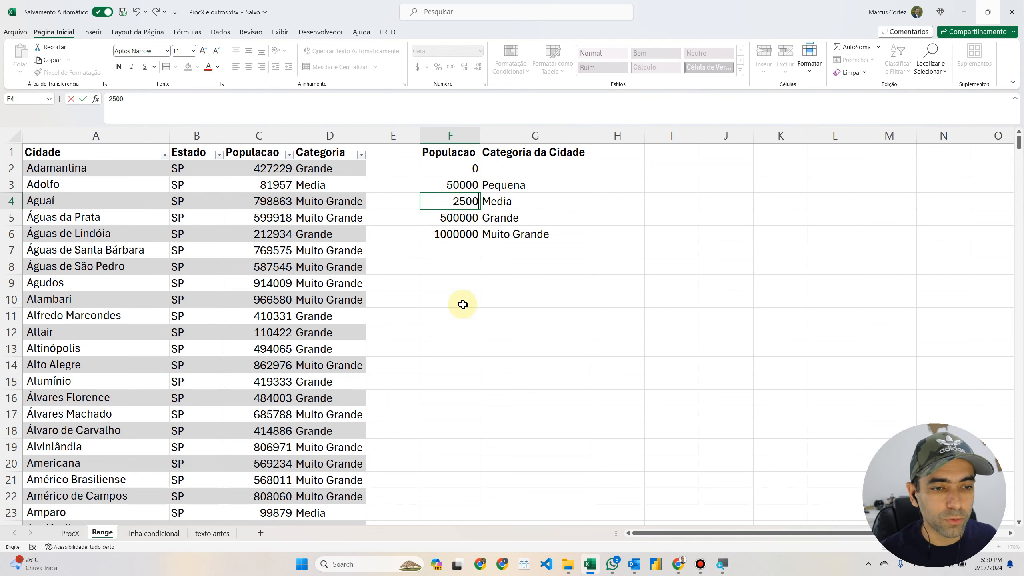
type("00")
key("Return")
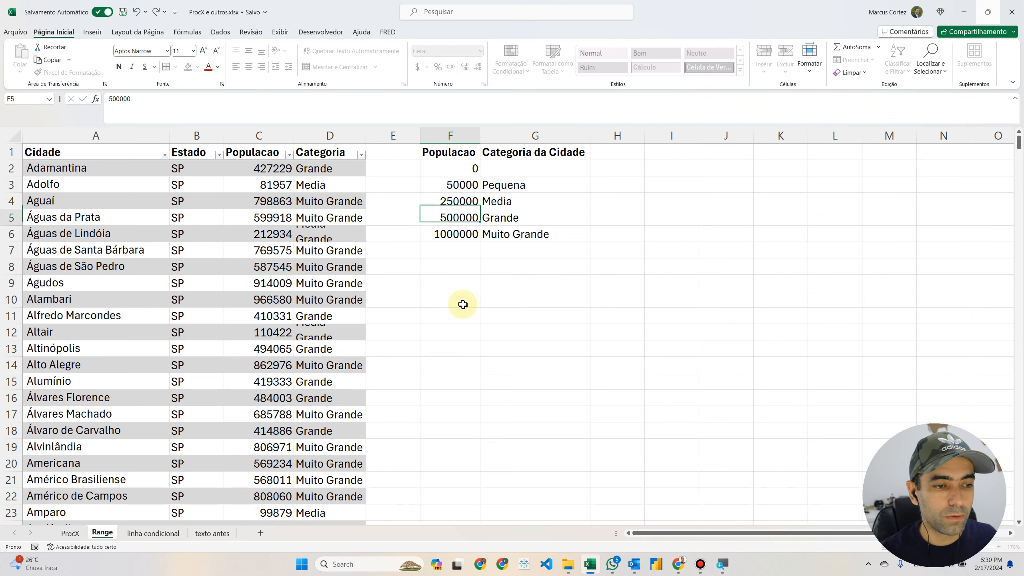
Step: Check the Águas de Lindóia row and the first rows of Populacao and Categoria against the changed threshold table
left_click_drag(46, 238, 326, 233)
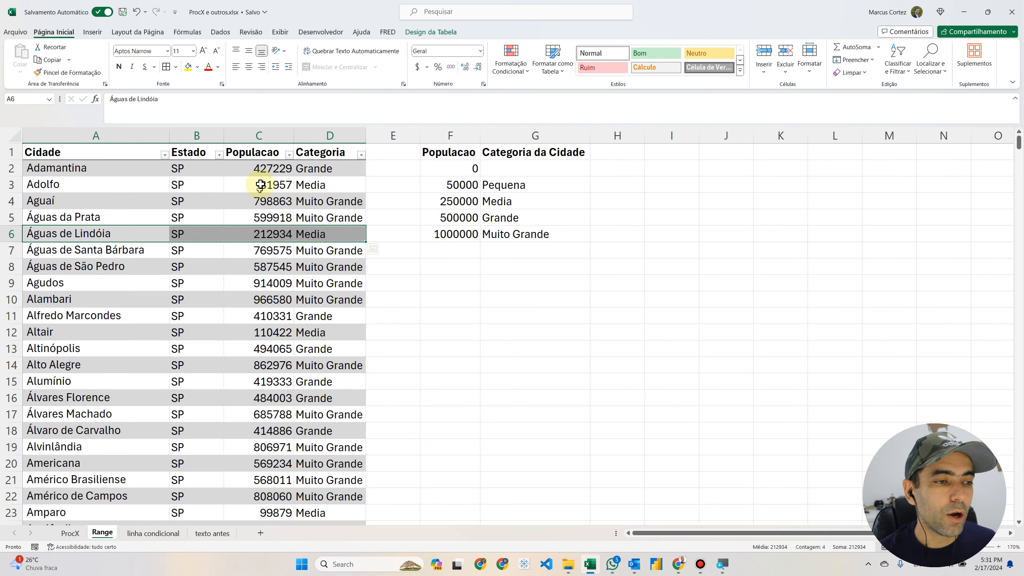
left_click_drag(258, 172, 276, 303)
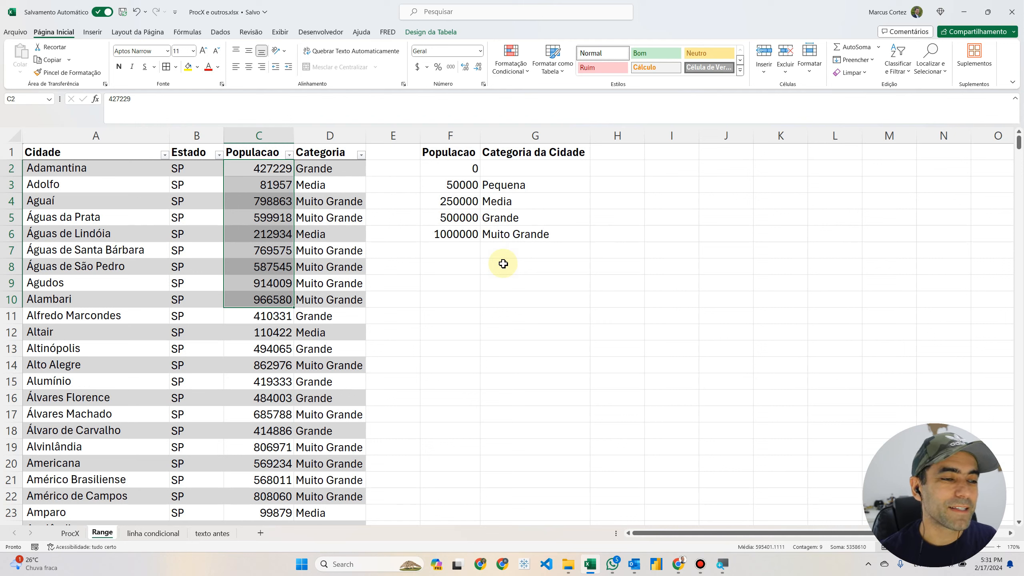
left_click(274, 166)
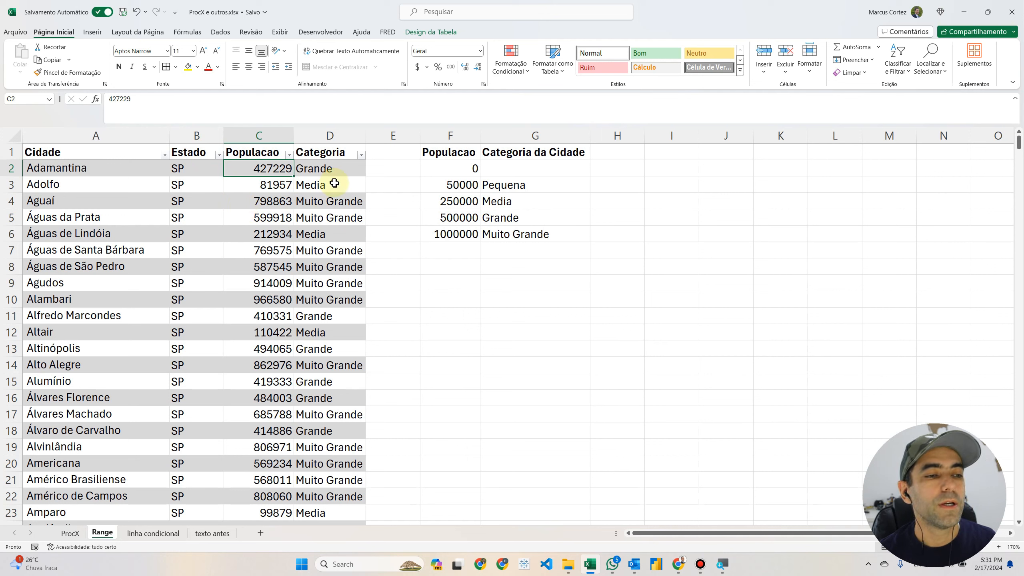
left_click_drag(330, 172, 336, 267)
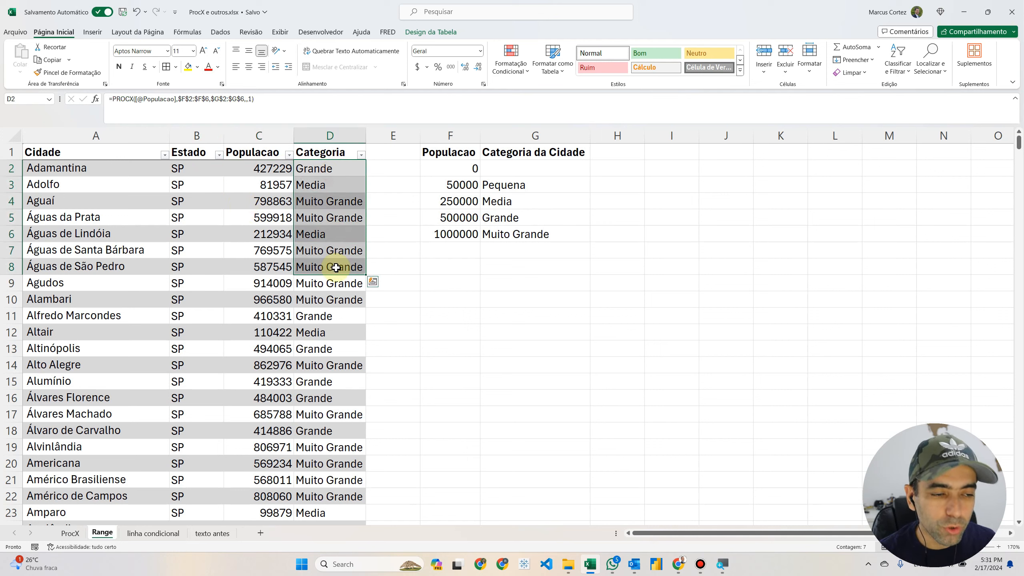